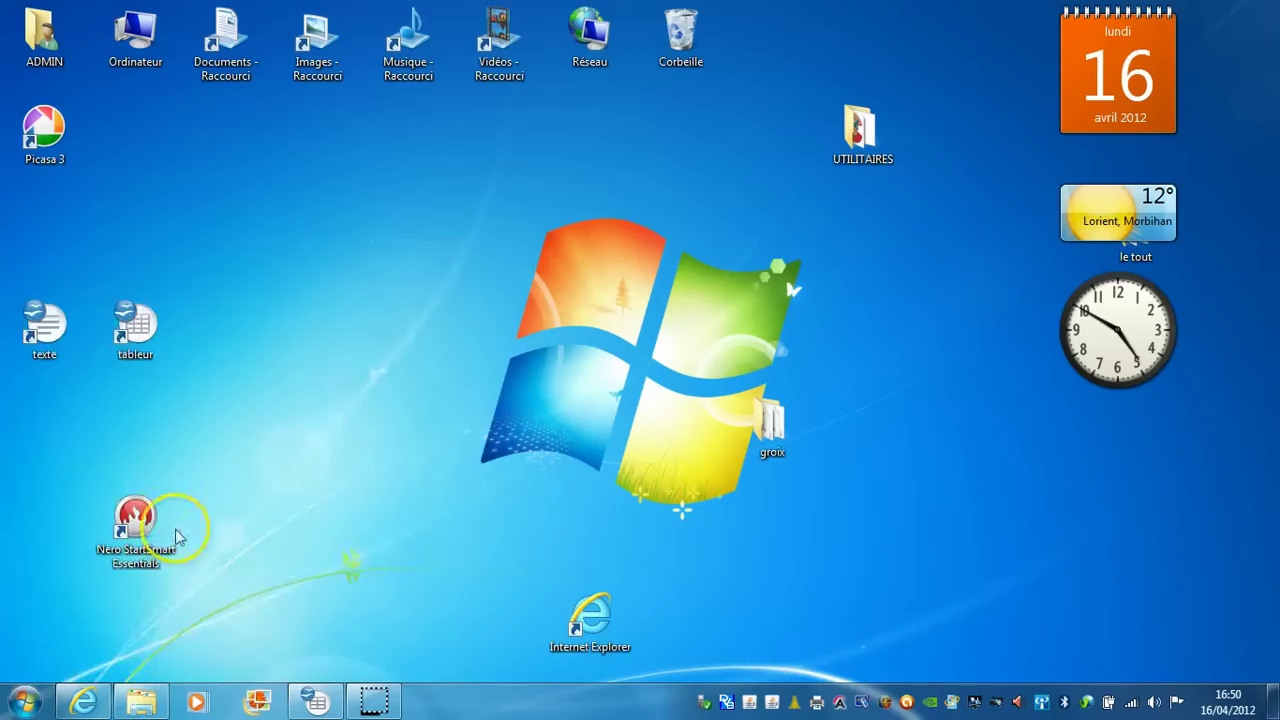
# - Launch Nero StartSmart Essentials and set the disc type to CD
pyautogui.click(138, 516)
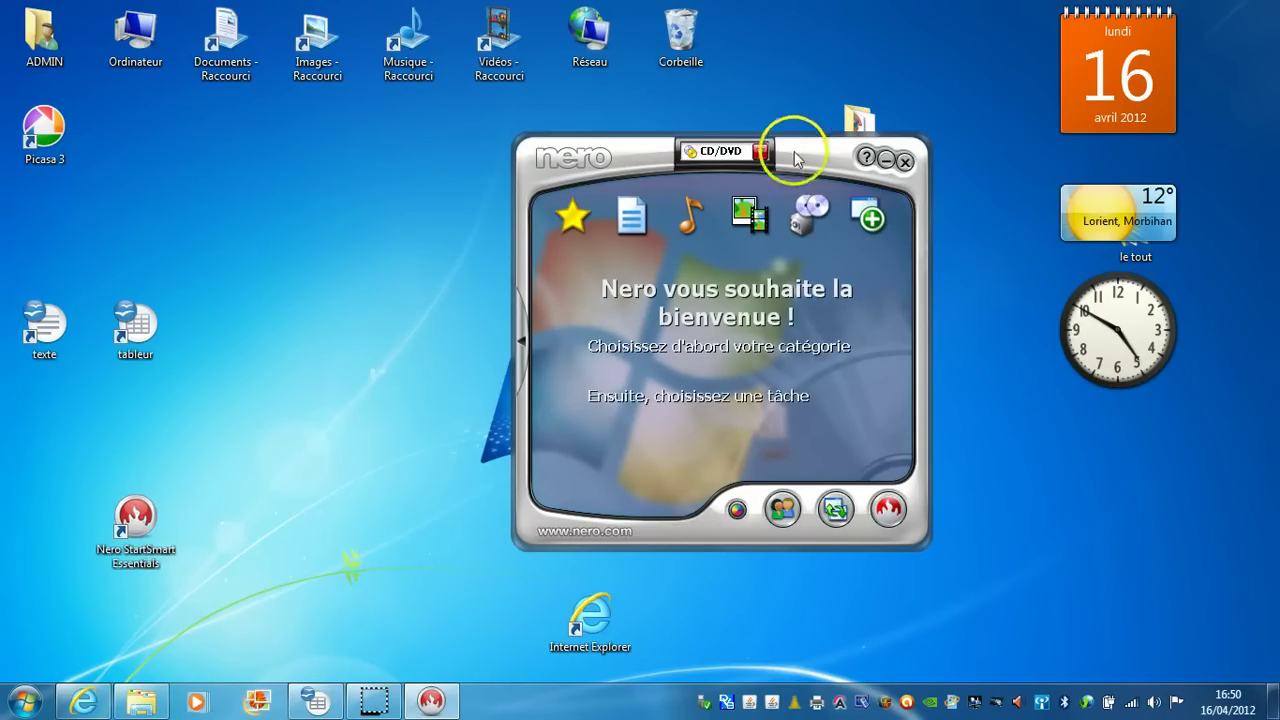
pyautogui.moveTo(794, 151); pyautogui.dragTo(928, 158)
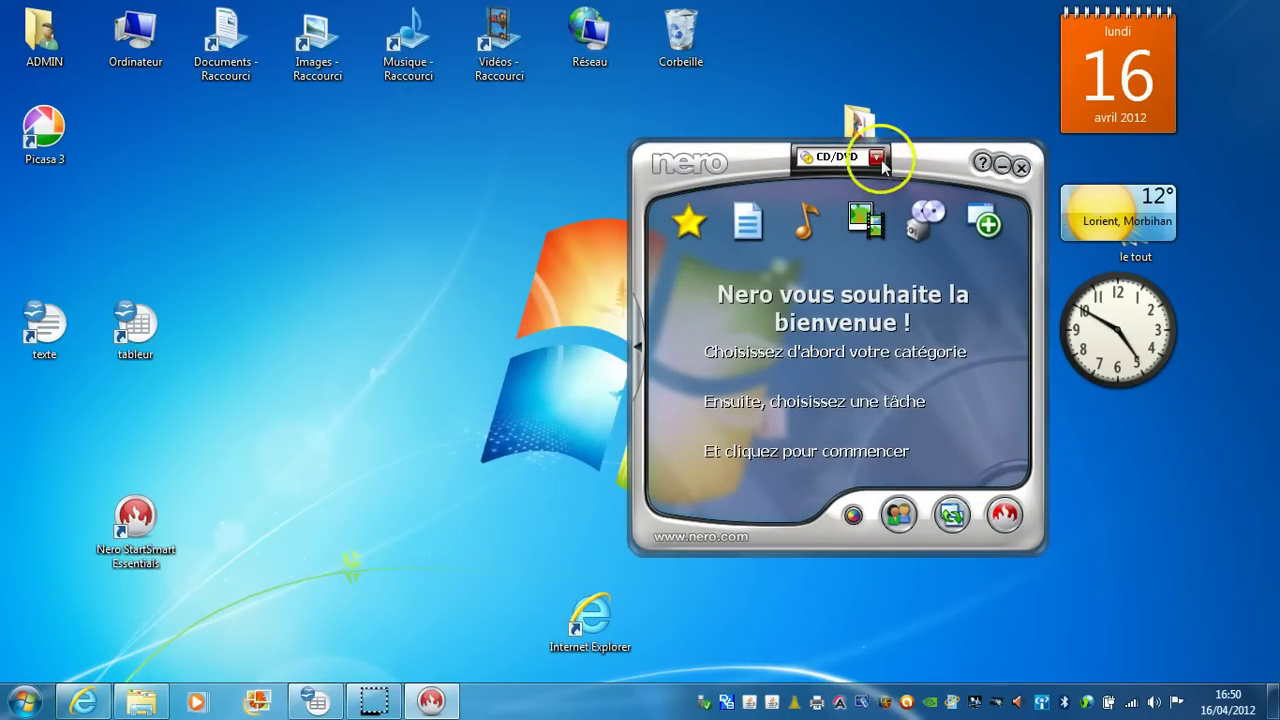
pyautogui.click(879, 158)
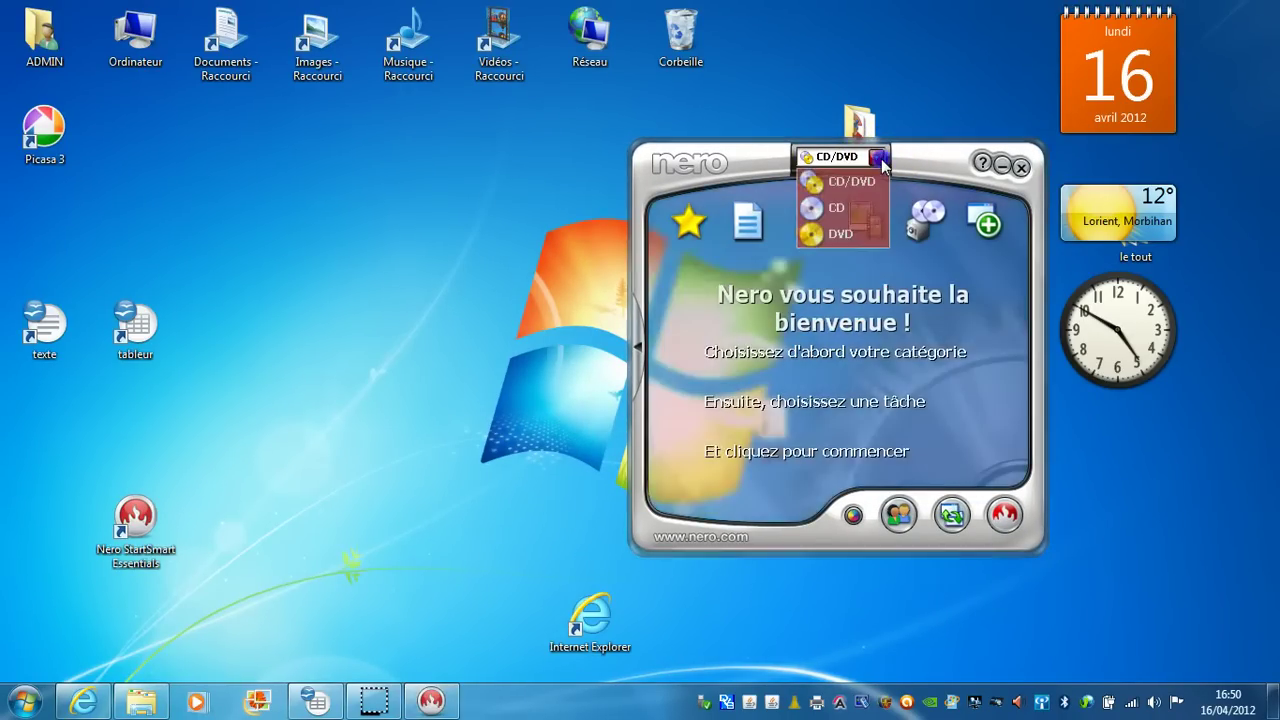
pyautogui.click(827, 211)
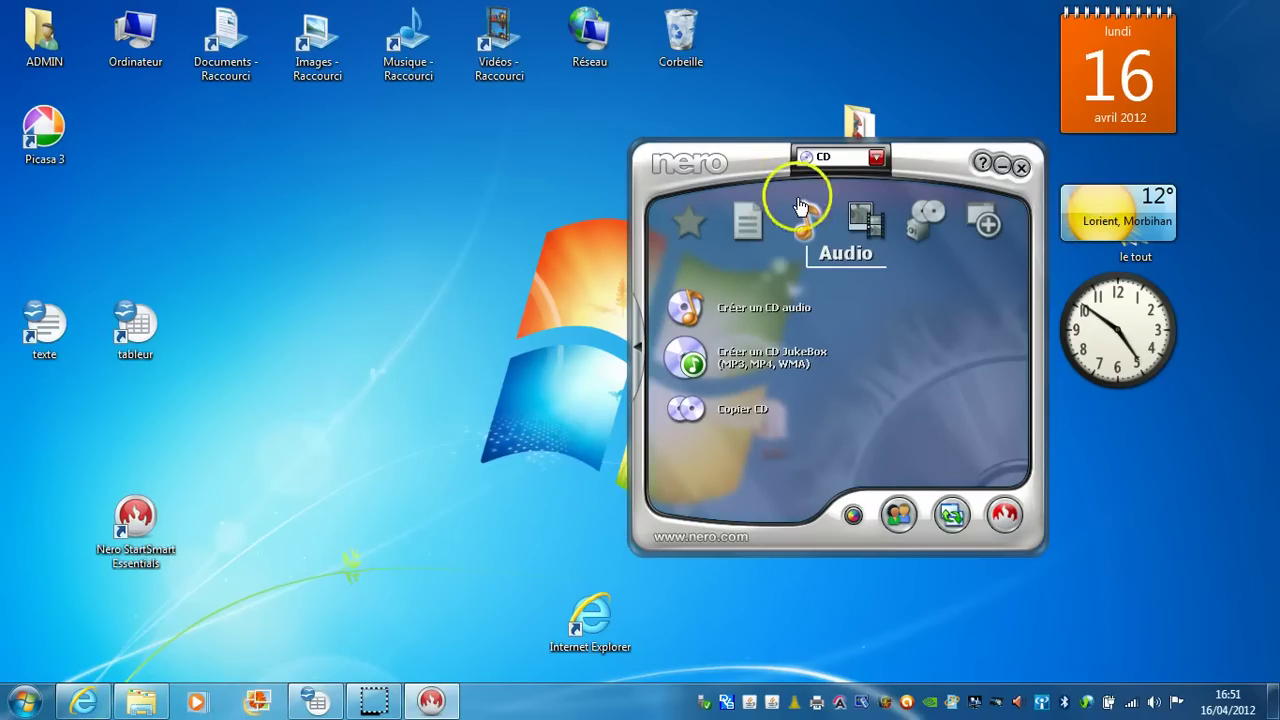
# - Start a new data CD project from the favourite tasks and move its window aside to expose the desktop shortcuts
pyautogui.click(688, 222)
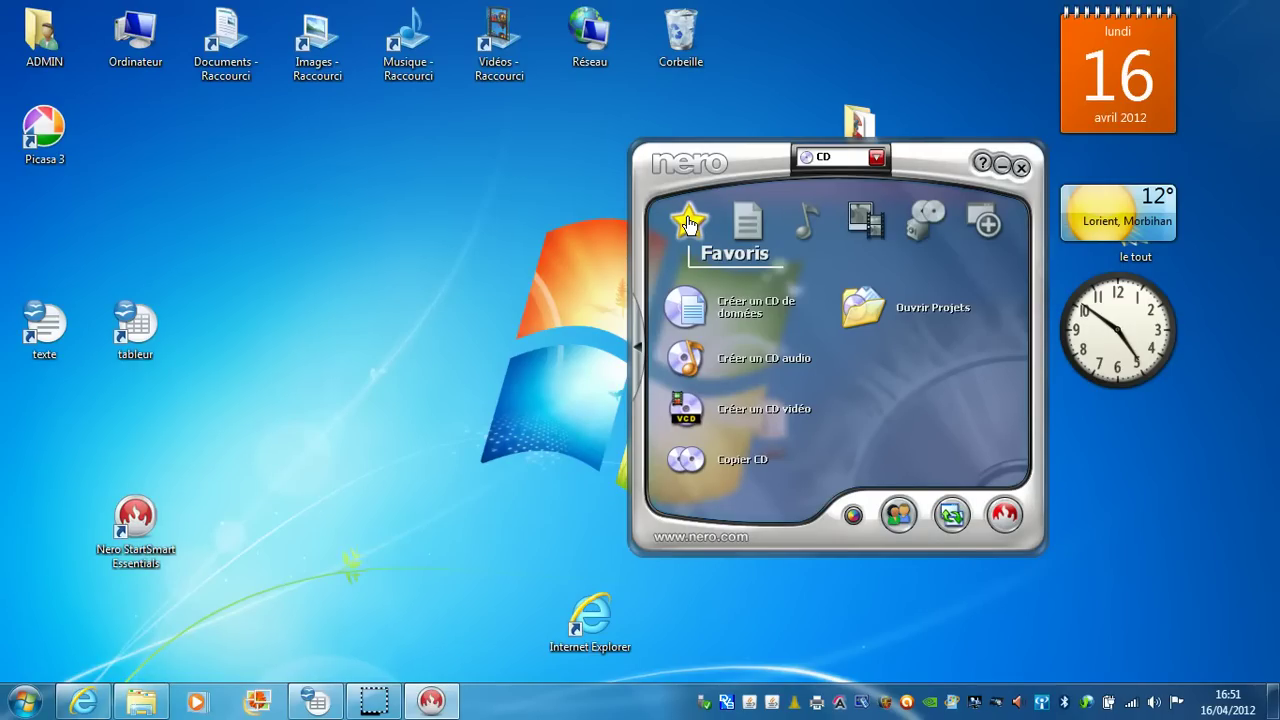
pyautogui.click(697, 308)
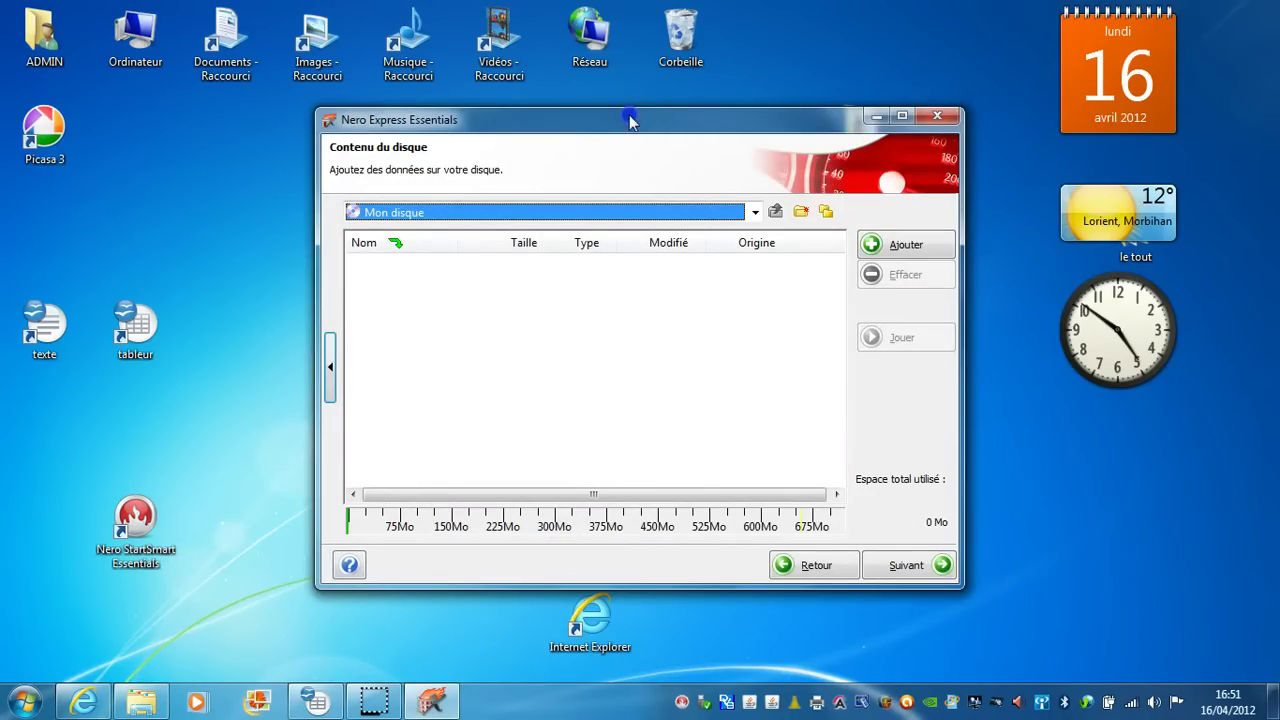
pyautogui.moveTo(630, 120); pyautogui.dragTo(920, 153)
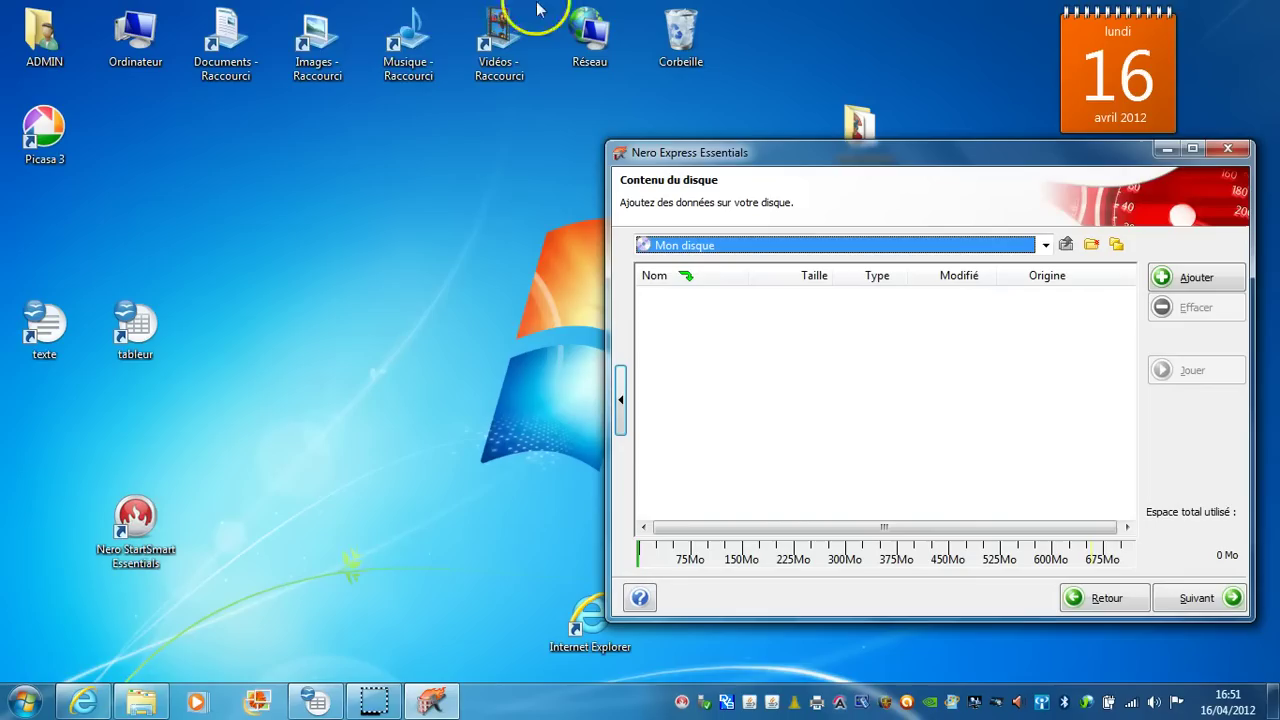
# - Open the Images library from the desktop and place its window beside the disc project
pyautogui.click(312, 40)
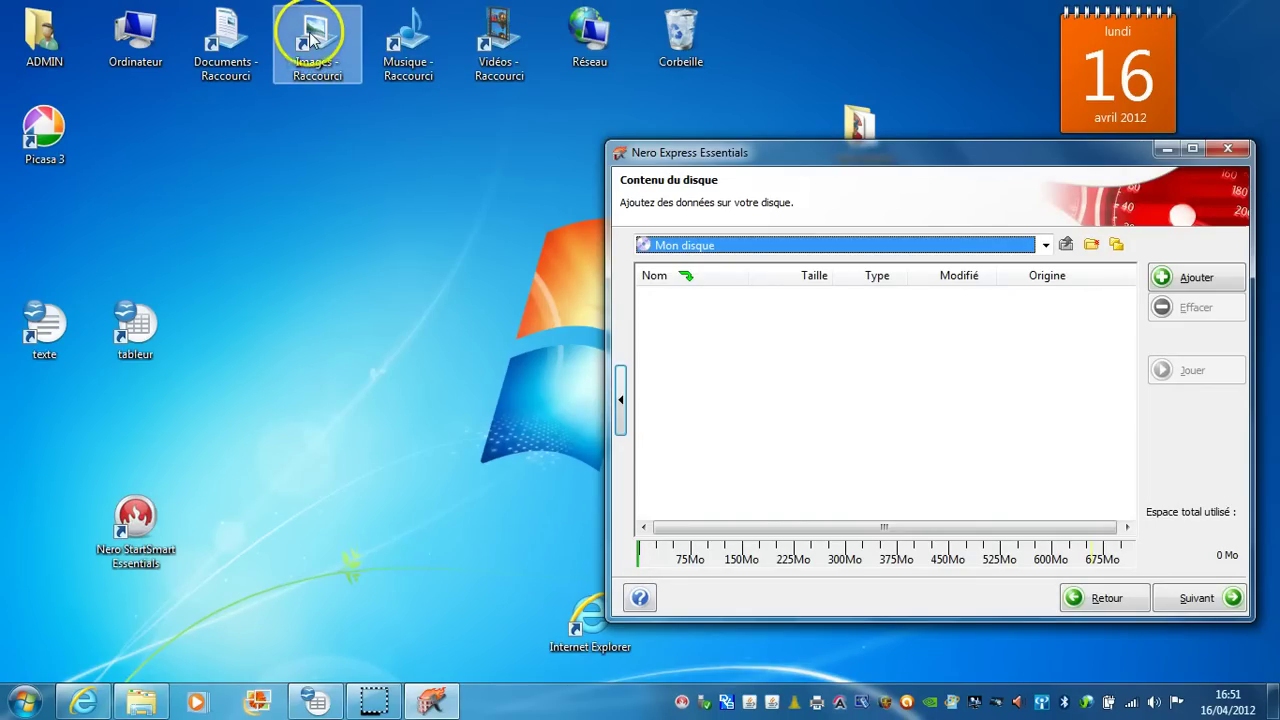
pyautogui.doubleClick(312, 40)
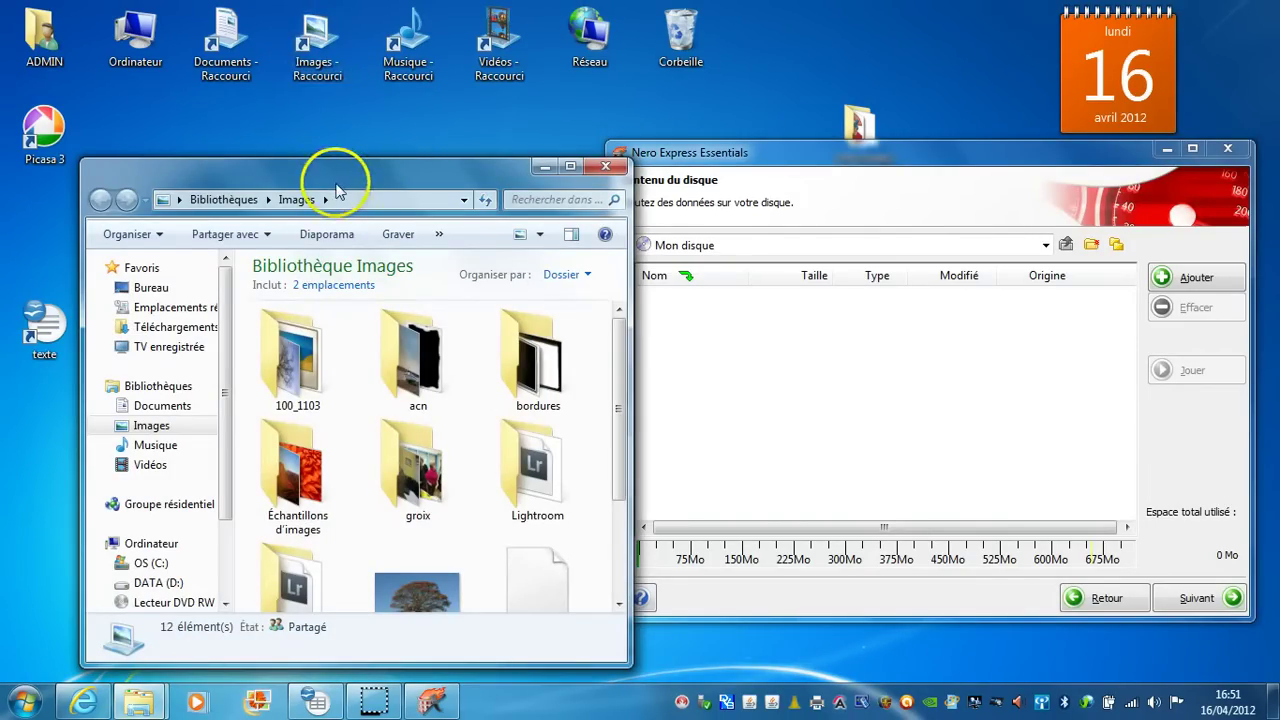
pyautogui.moveTo(329, 177); pyautogui.dragTo(285, 48)
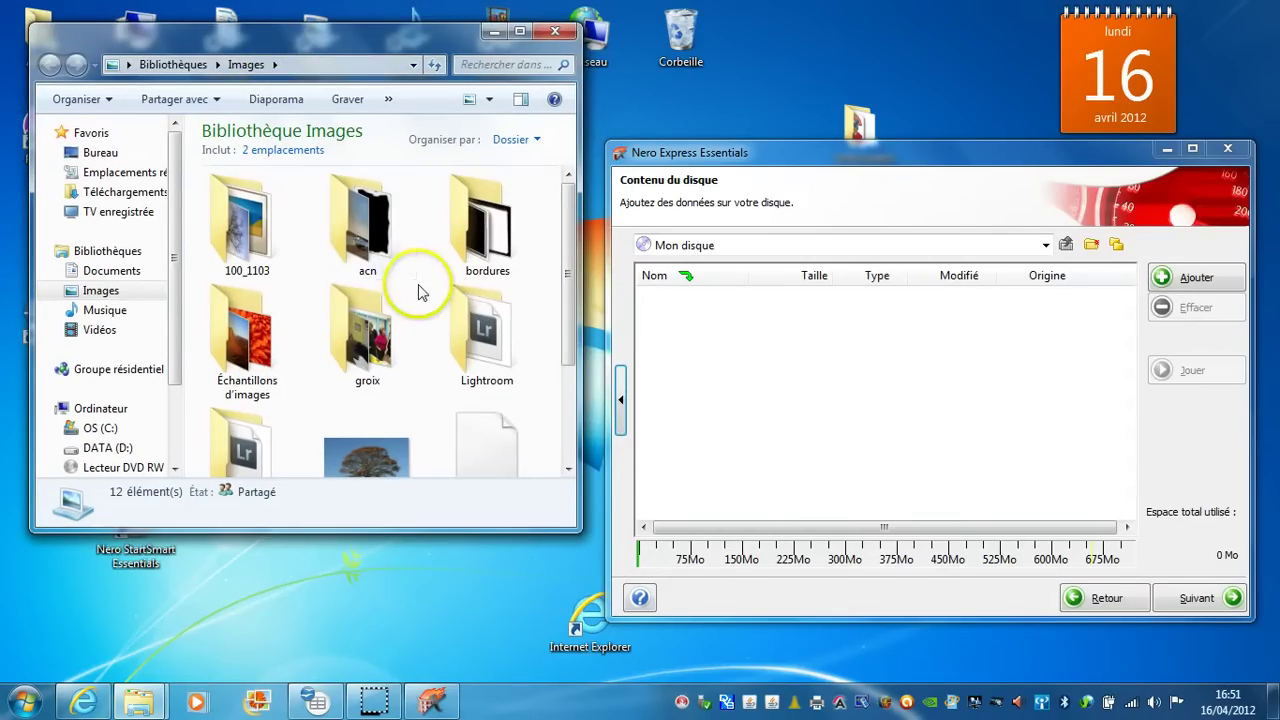
# - Look at the pictures inside the groix folder and return to the Images library
pyautogui.click(367, 342)
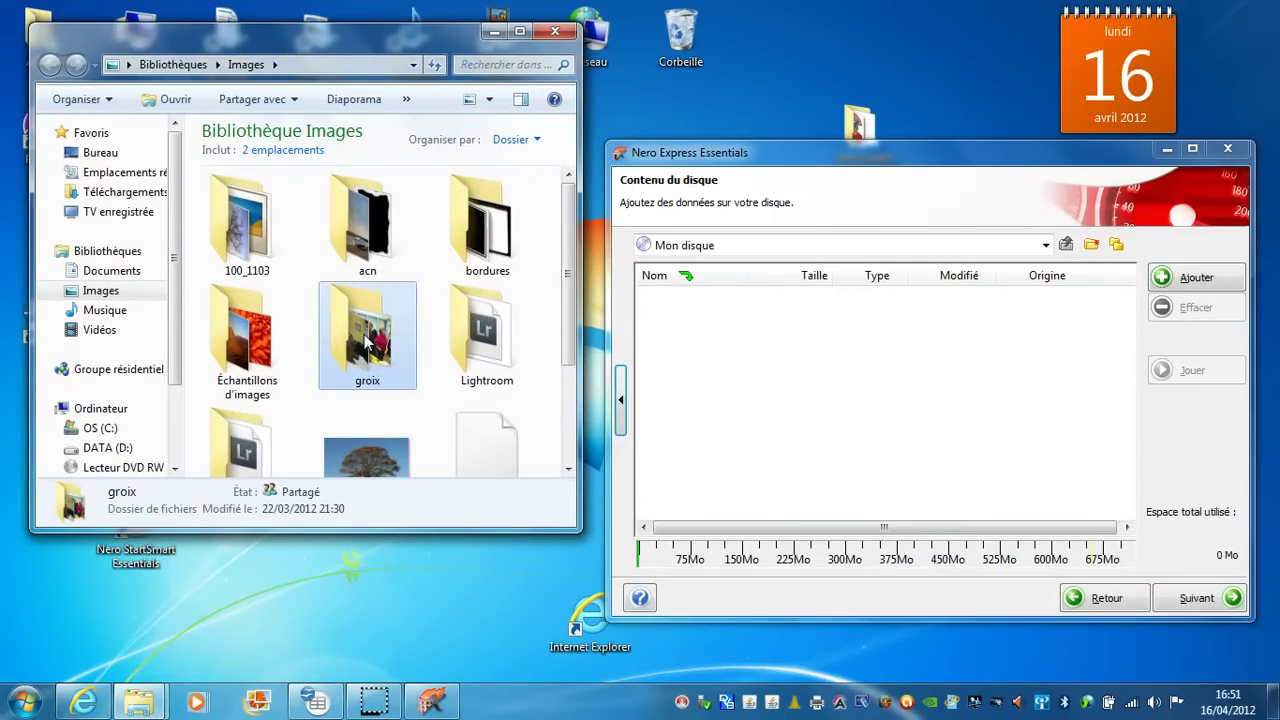
pyautogui.doubleClick(367, 342)
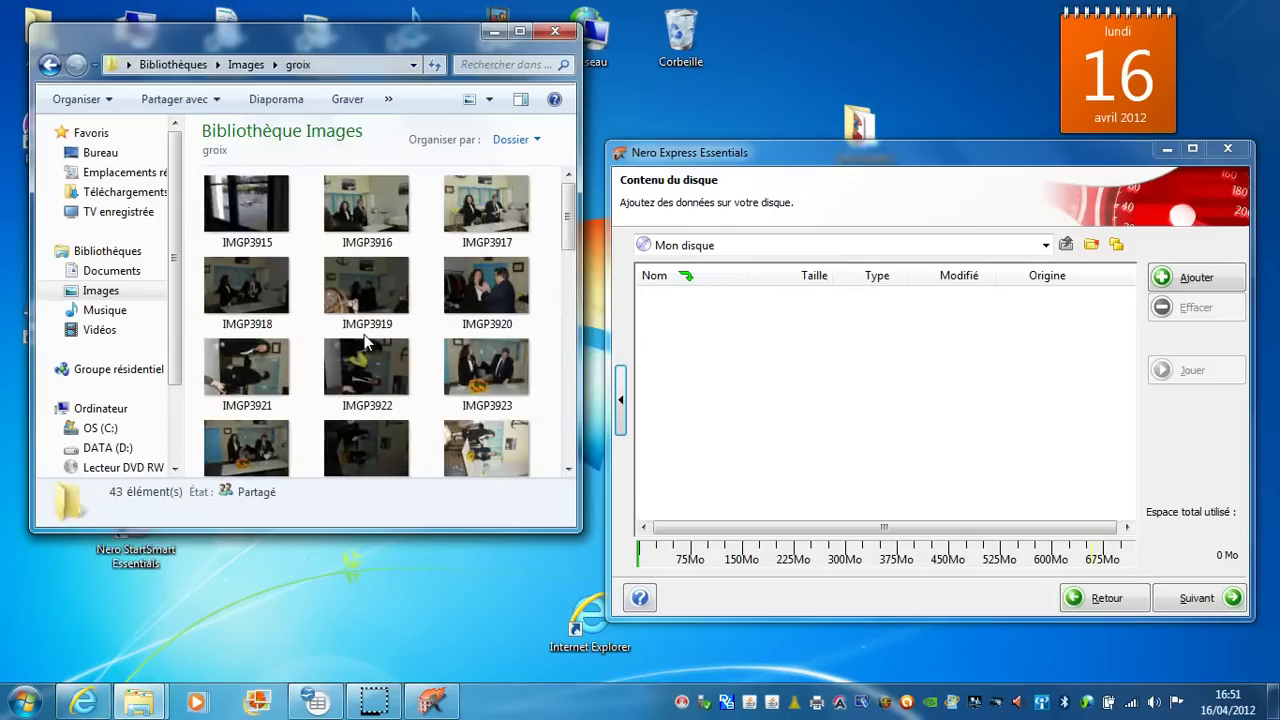
pyautogui.click(246, 65)
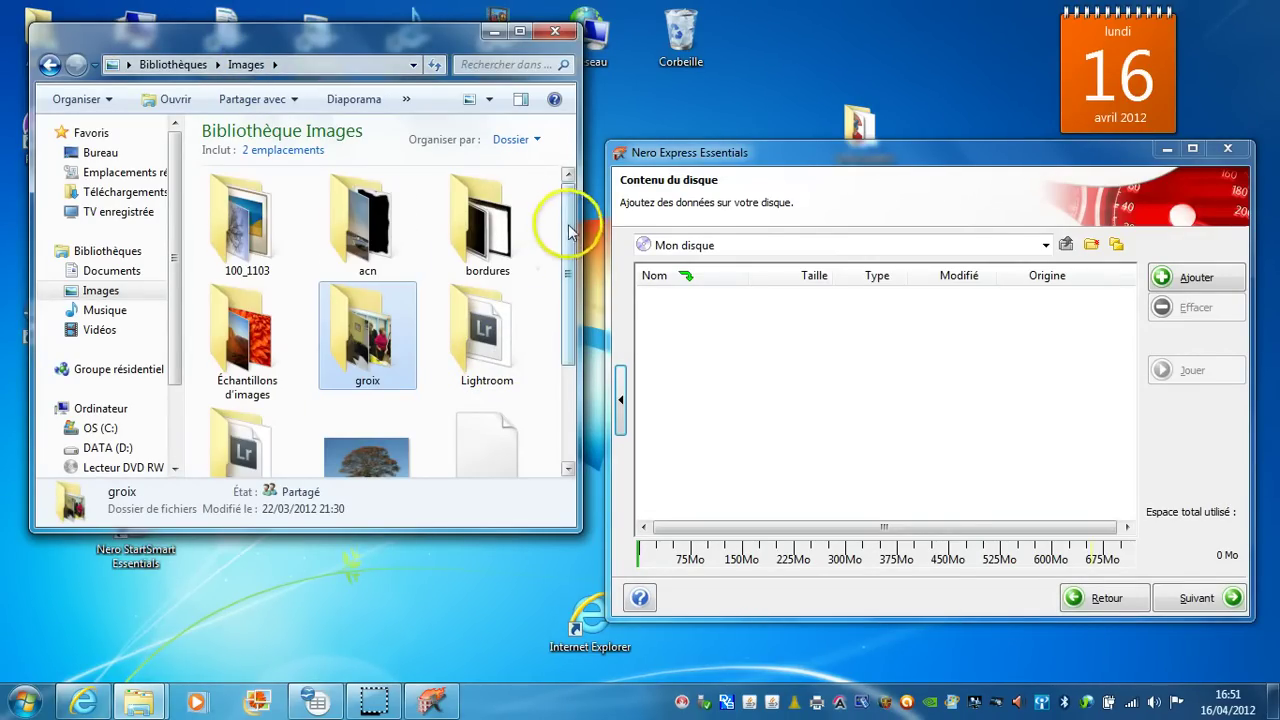
pyautogui.moveTo(564, 229); pyautogui.dragTo(568, 195)
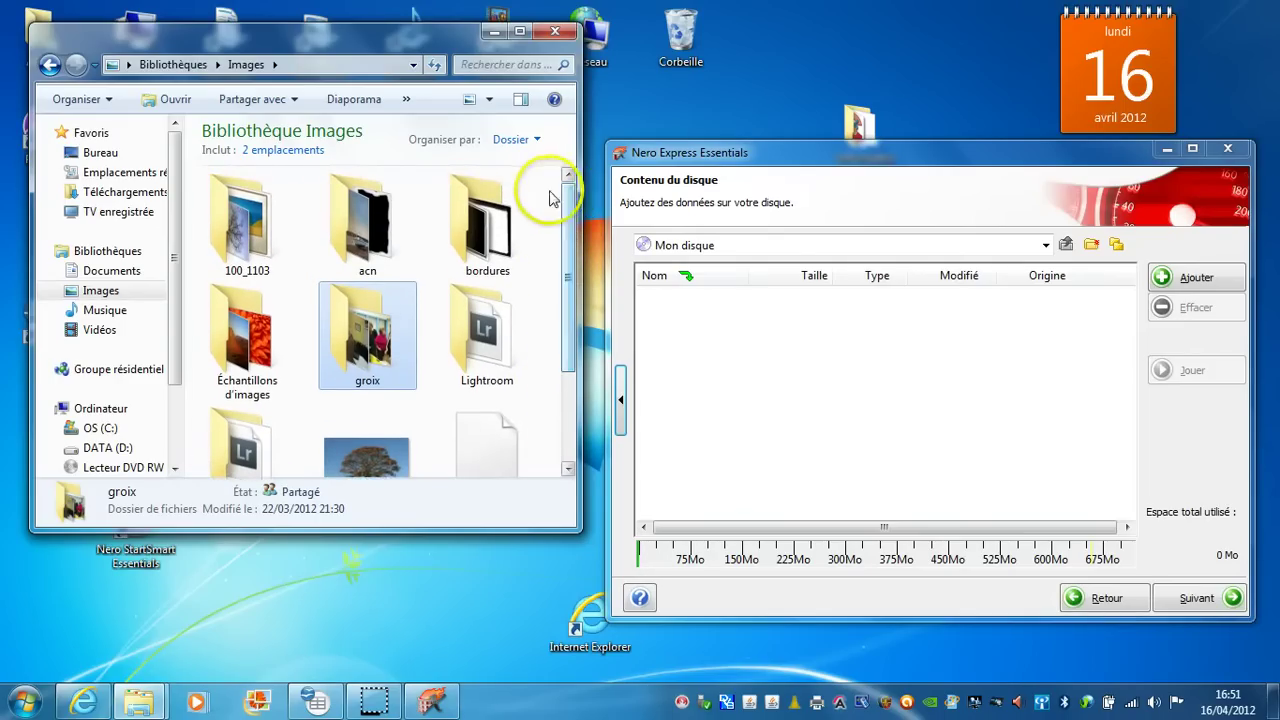
# - Check the contents of the 100_1103 folder, and add the whole folder to the disc project
pyautogui.doubleClick(231, 243)
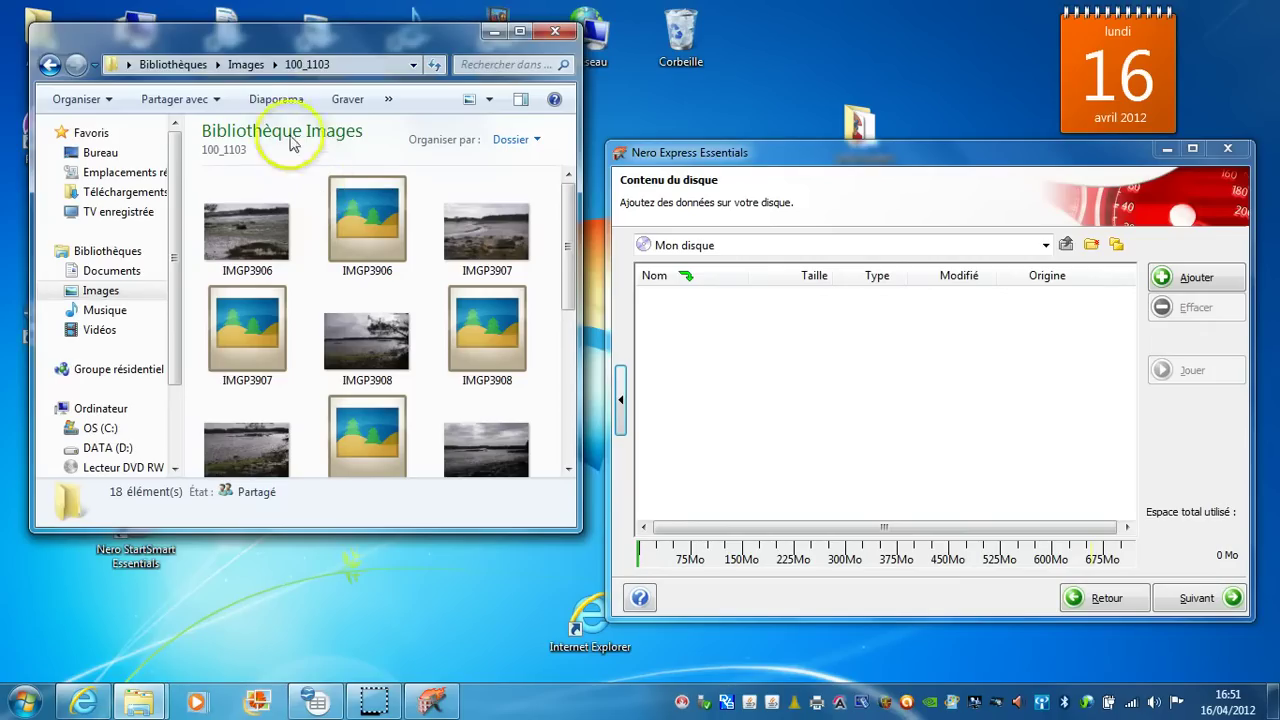
pyautogui.click(242, 64)
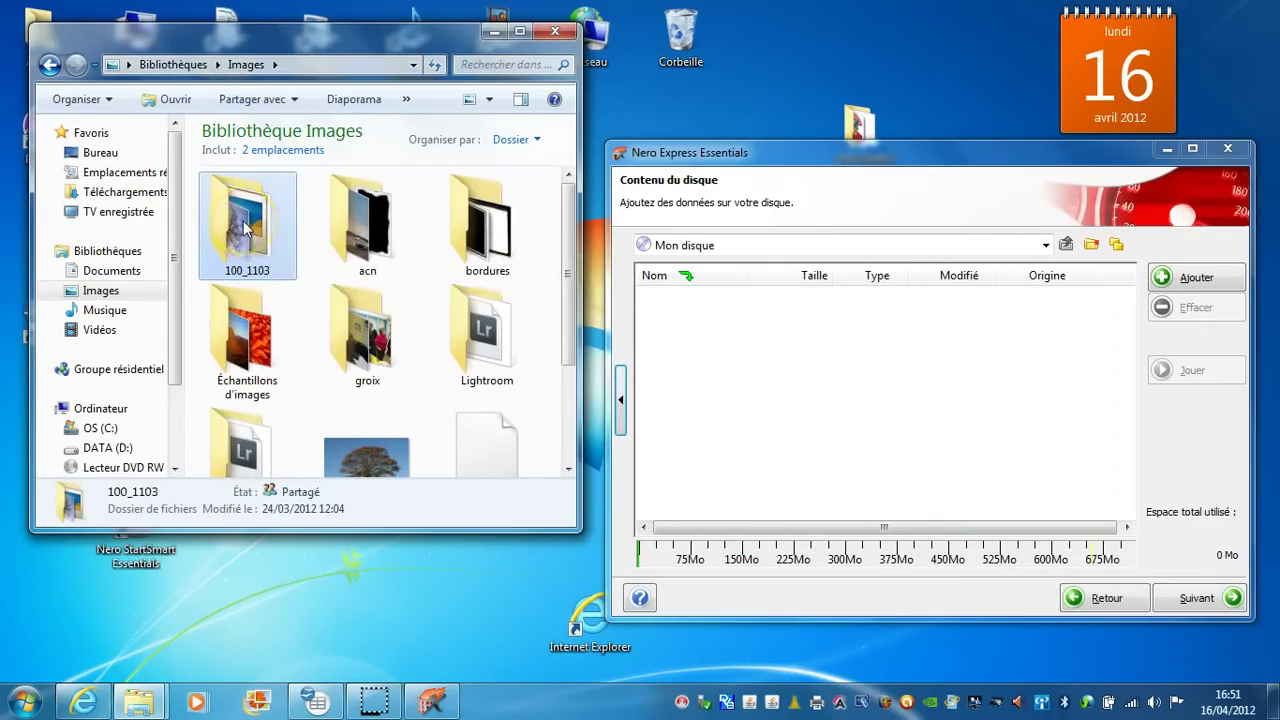
pyautogui.moveTo(250, 230); pyautogui.dragTo(698, 357)
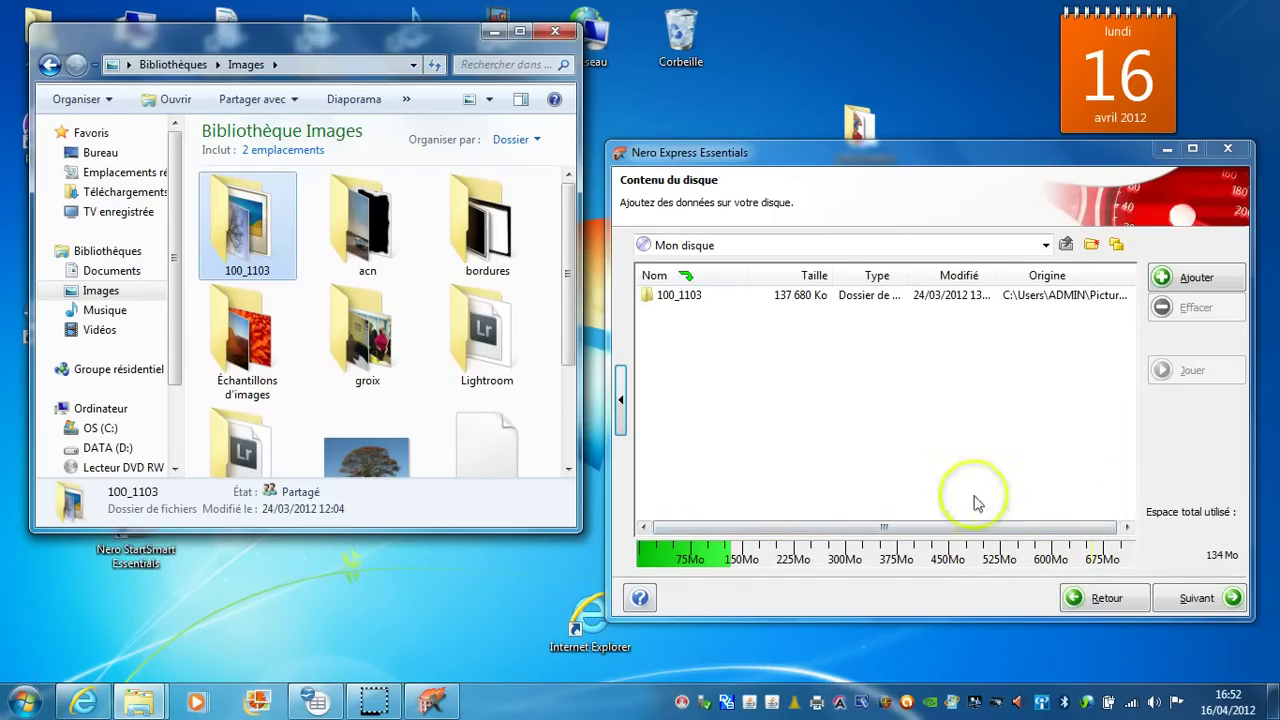
# - Add the Koala, Phare, Désert and Hortensias pictures from the Échantillons d'images folder to the disc project
pyautogui.moveTo(575, 278)
pyautogui.mouseDown()
pyautogui.moveTo(571, 257)
pyautogui.moveTo(571, 337)
pyautogui.moveTo(562, 280)
pyautogui.mouseUp()
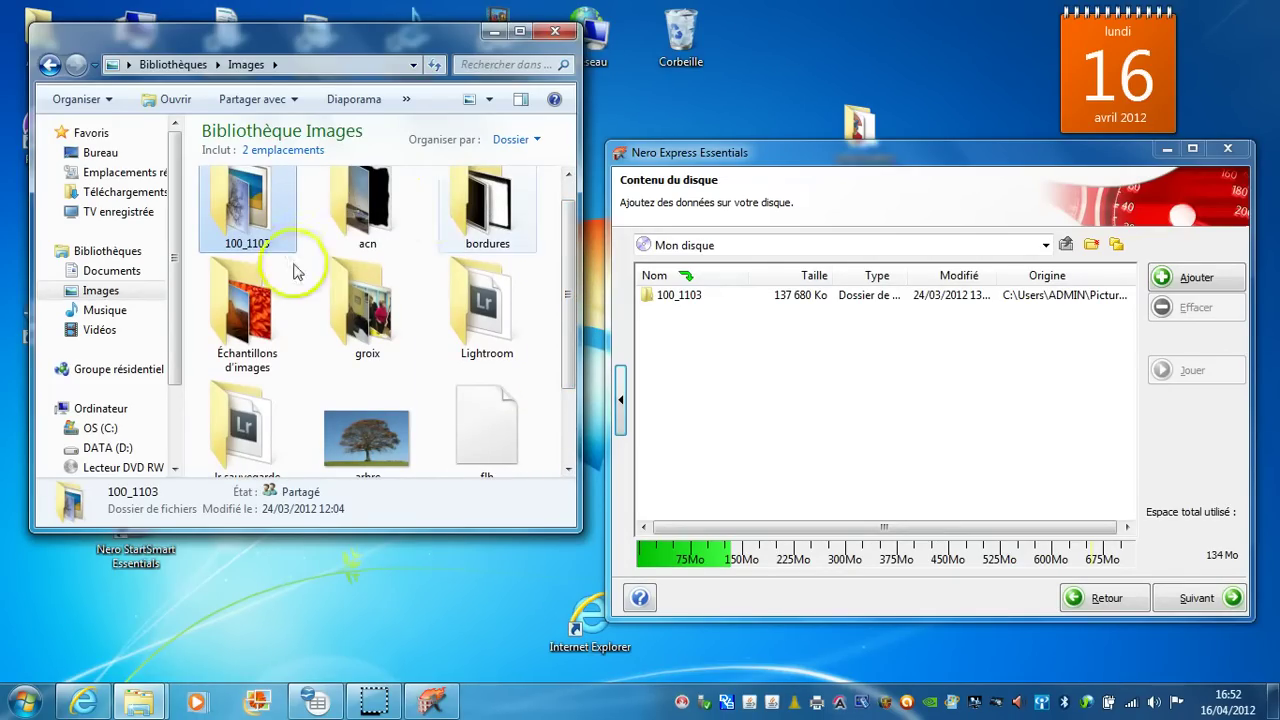
pyautogui.doubleClick(236, 319)
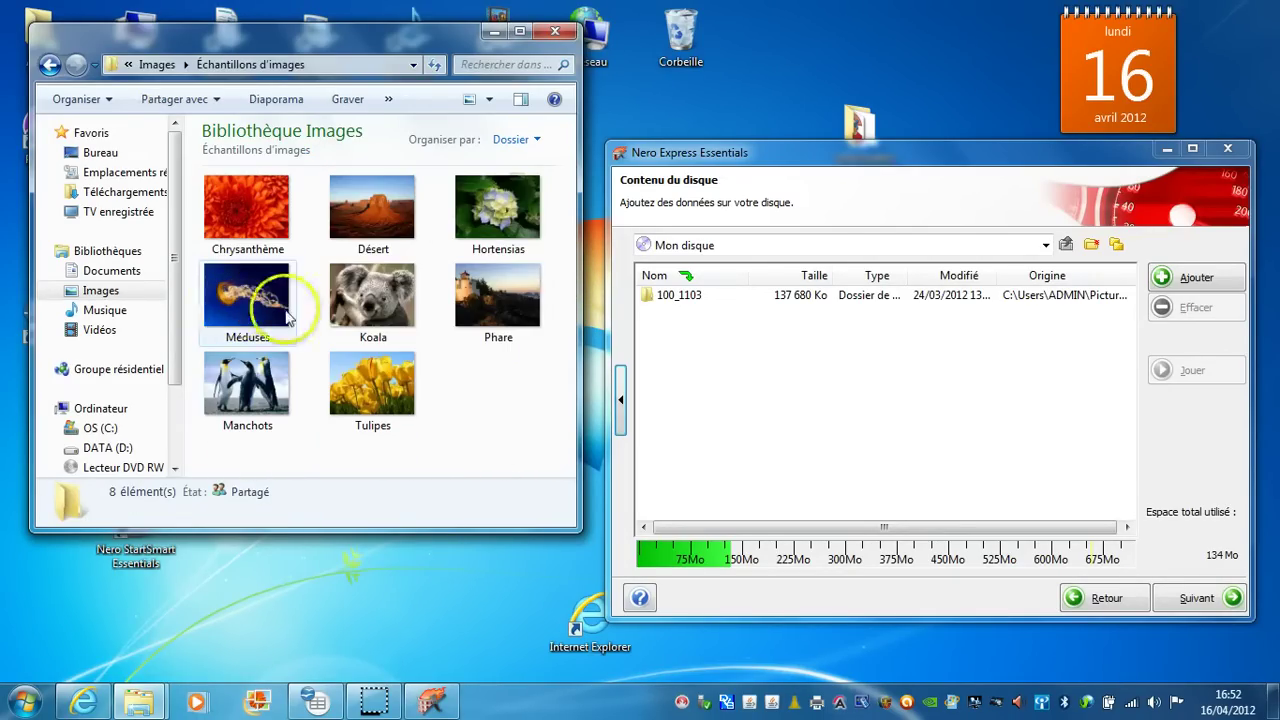
pyautogui.moveTo(381, 310); pyautogui.dragTo(744, 359)
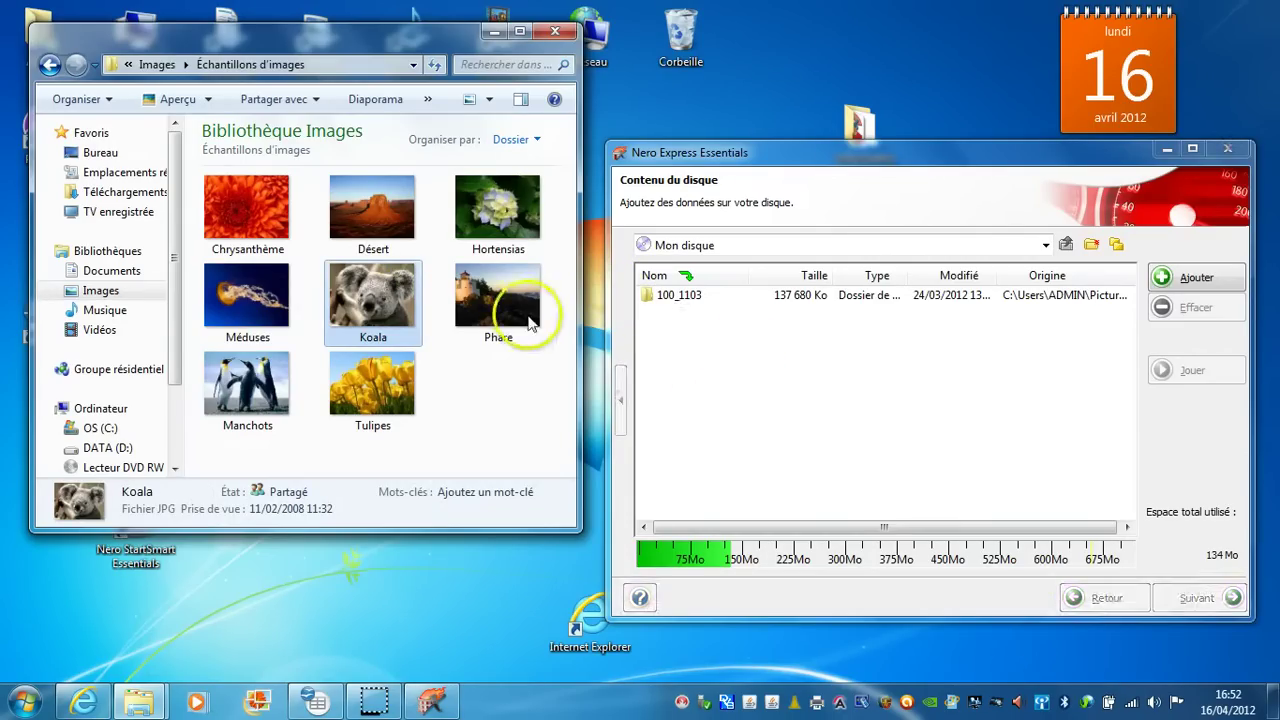
pyautogui.moveTo(520, 316); pyautogui.dragTo(688, 412)
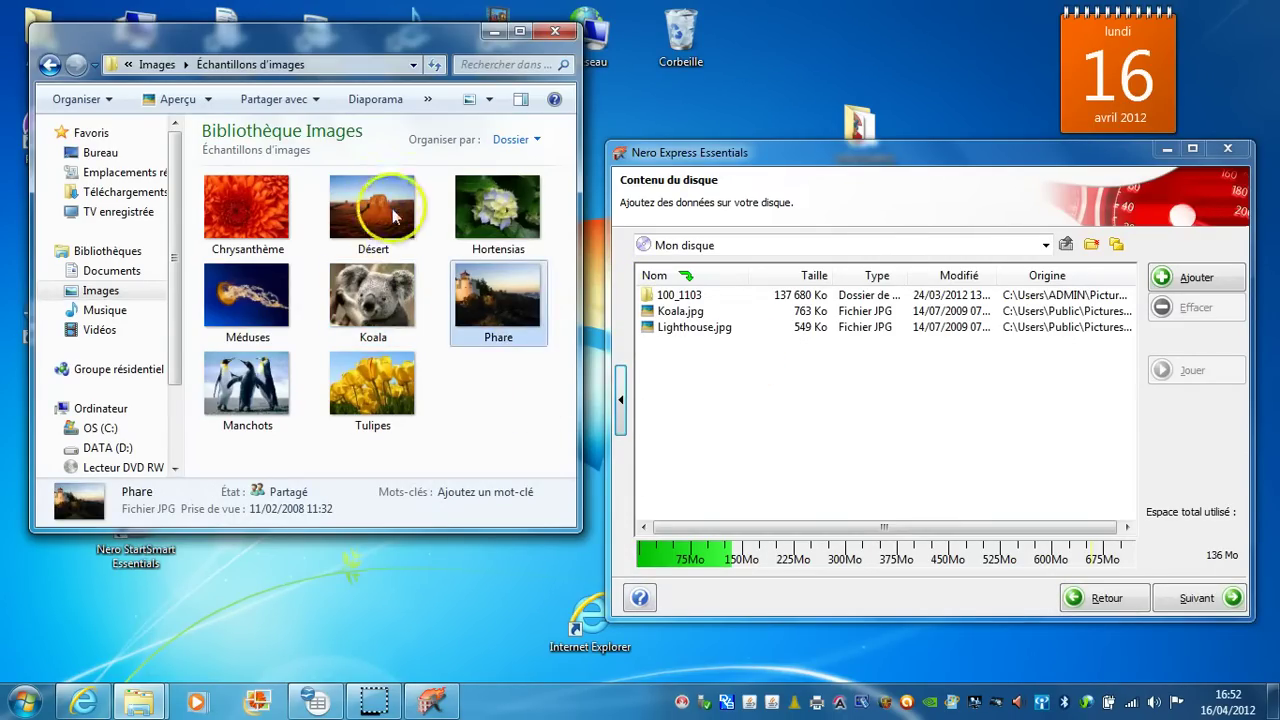
pyautogui.moveTo(386, 211); pyautogui.dragTo(664, 398)
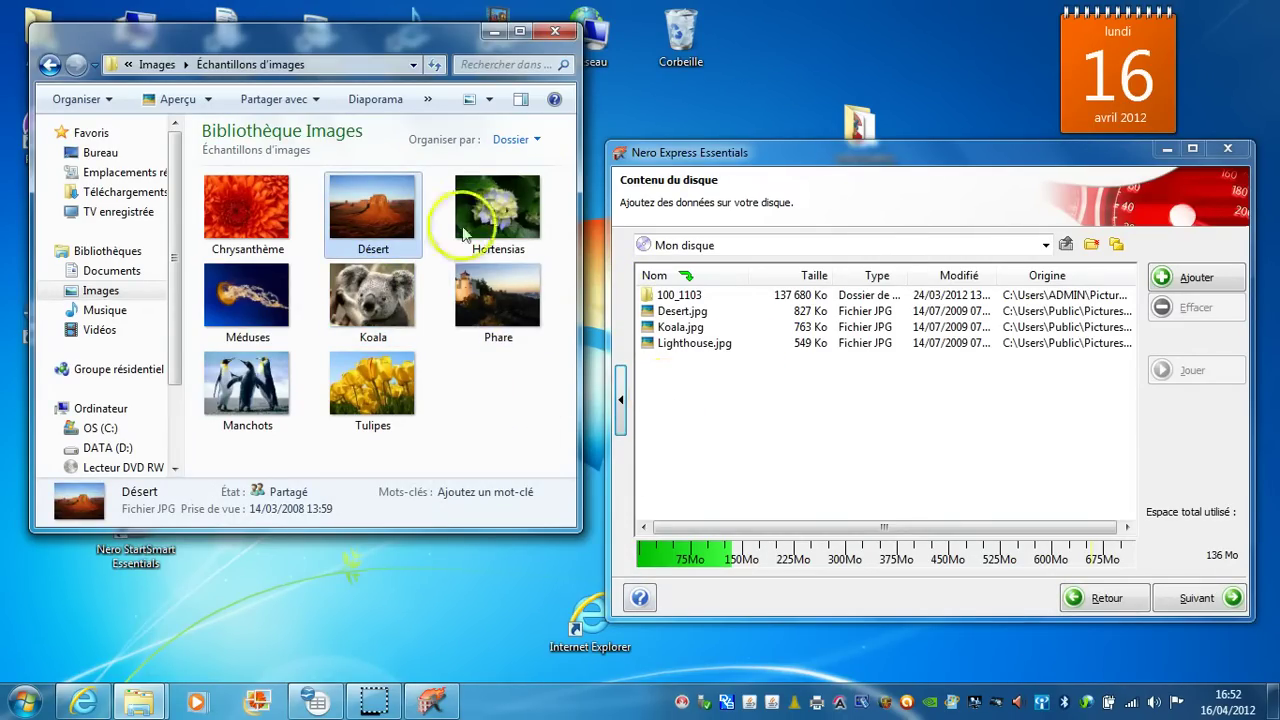
pyautogui.moveTo(518, 192); pyautogui.dragTo(680, 391)
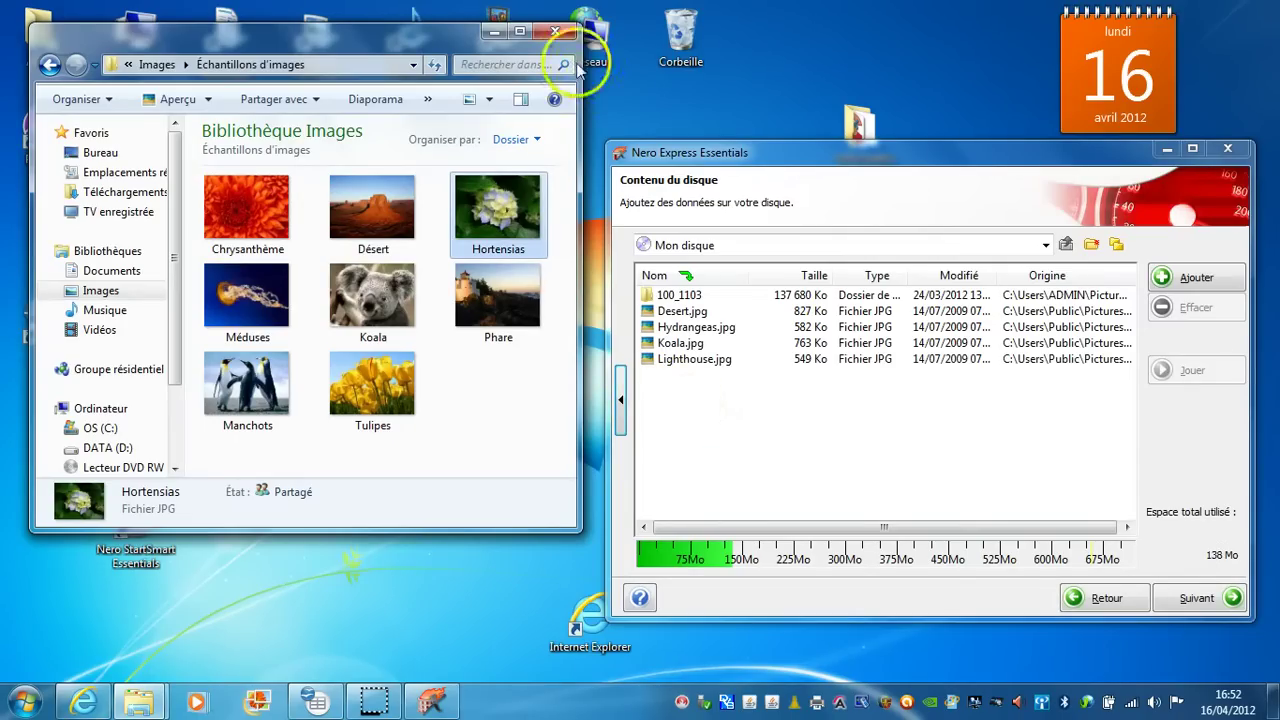
# - Name the disc "sauvegarde" in the final burn settings and start burning it
pyautogui.click(1189, 600)
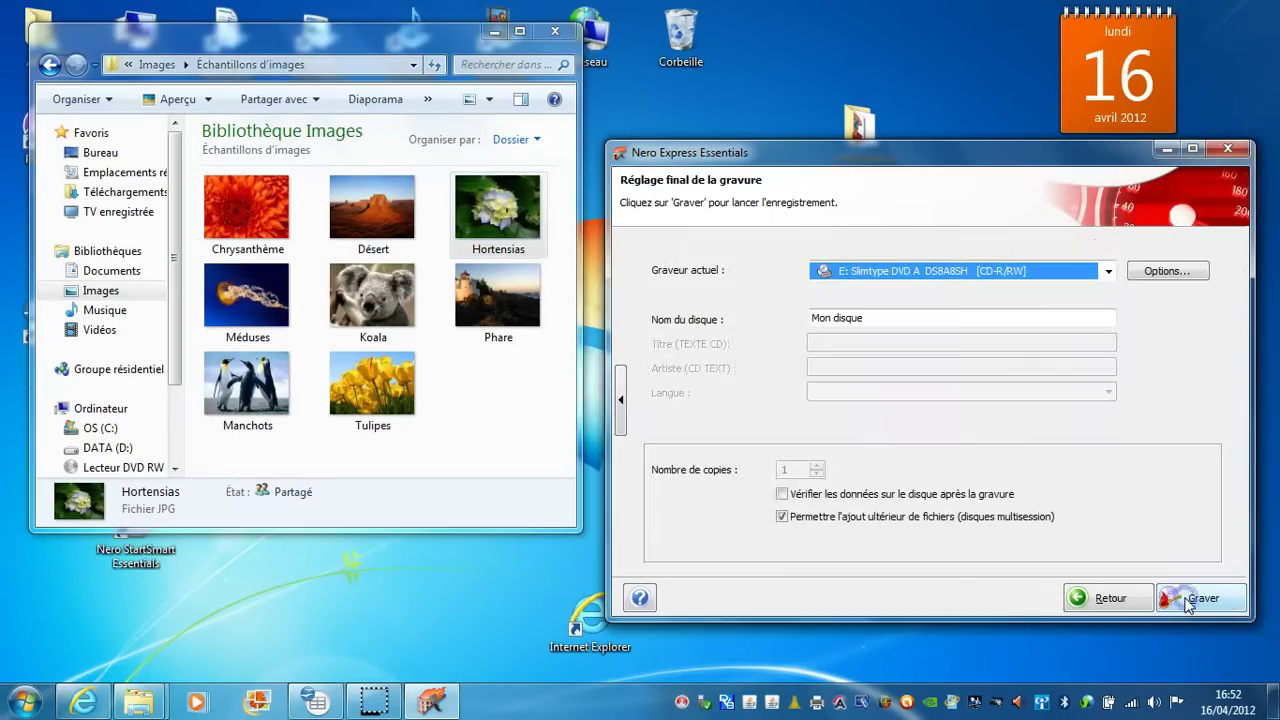
pyautogui.moveTo(894, 317); pyautogui.dragTo(775, 315)
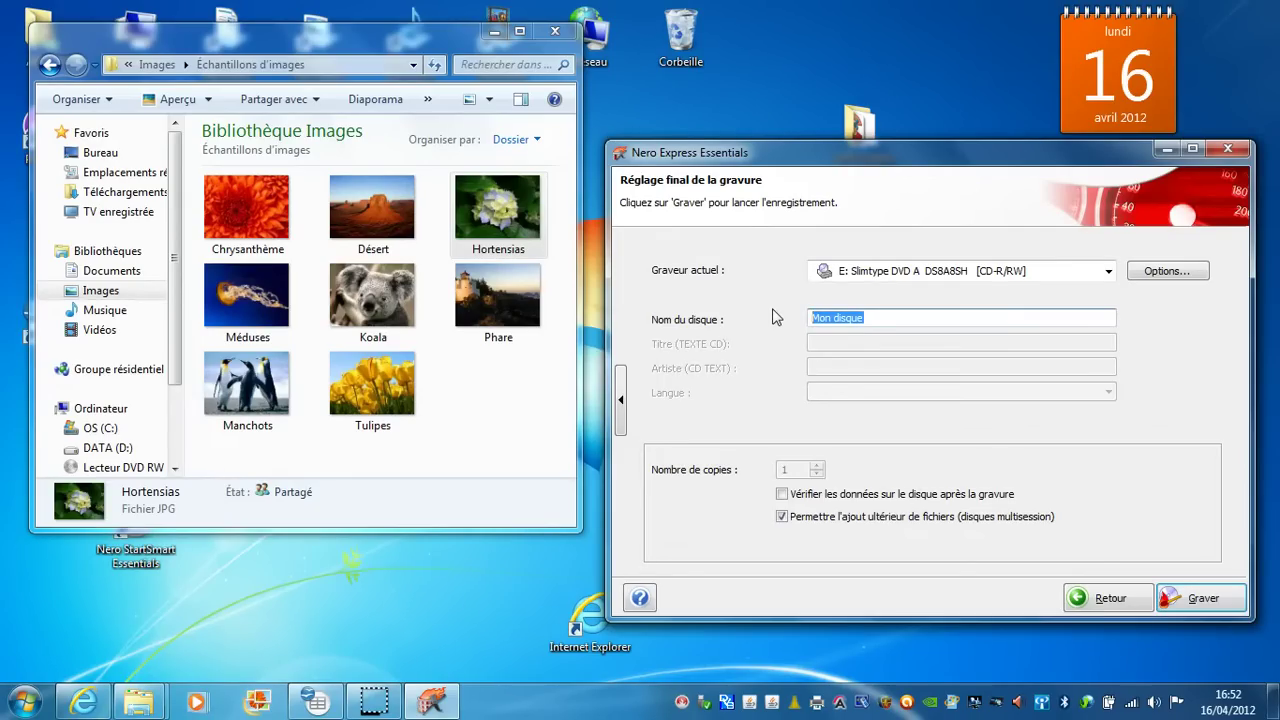
pyautogui.write('sauvegarde')
pyautogui.click(620, 400)
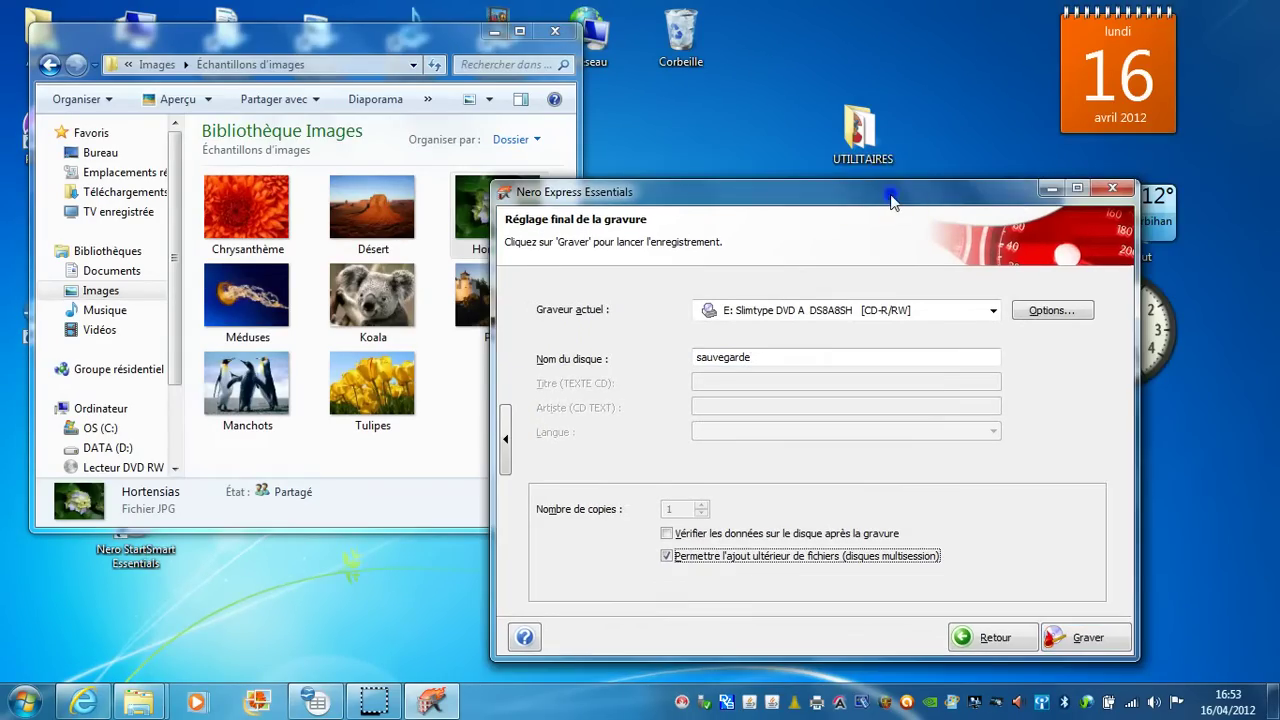
pyautogui.moveTo(894, 200); pyautogui.dragTo(734, 182)
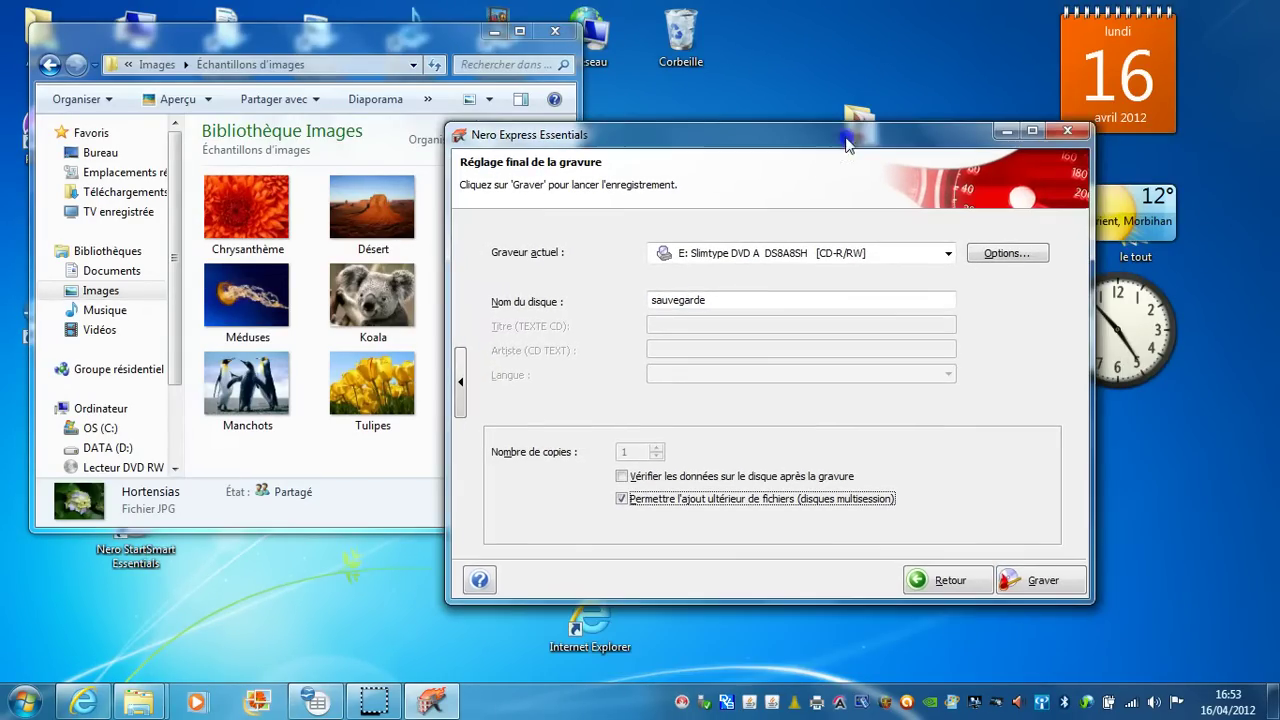
pyautogui.click(1035, 585)
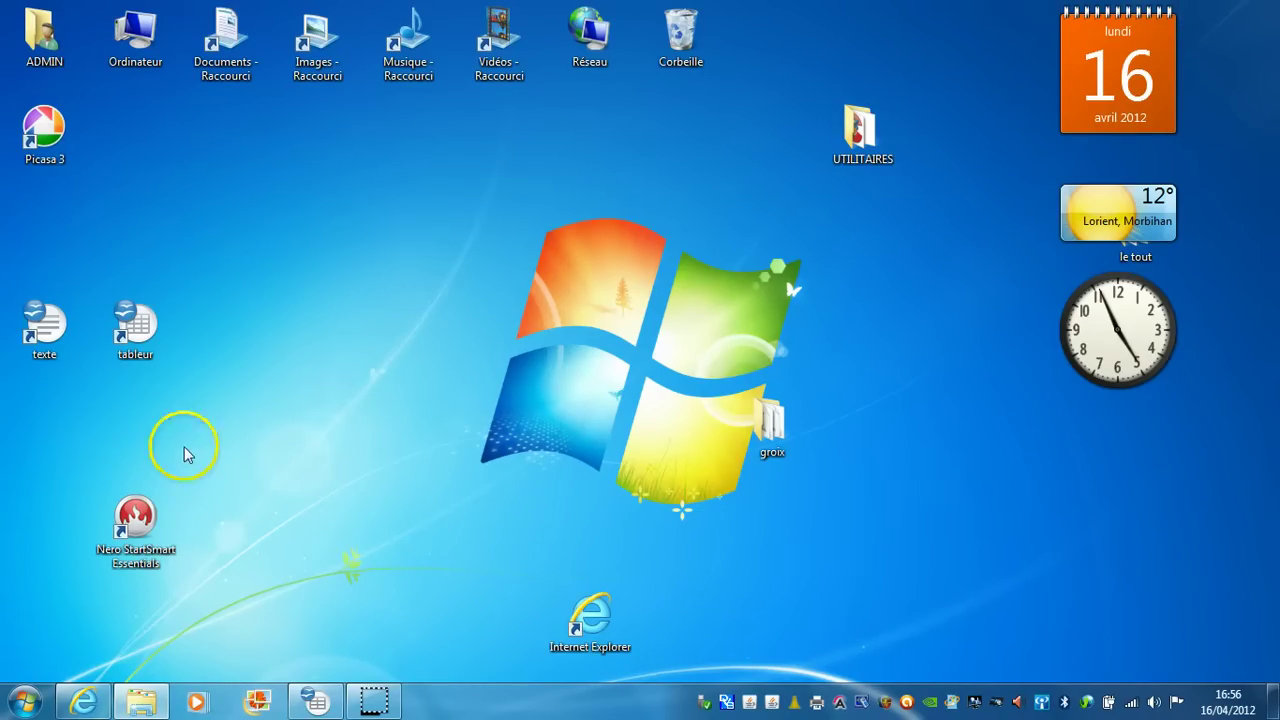
# - Launch Nero StartSmart Essentials again and start a CD copy from the favourite tasks
pyautogui.doubleClick(138, 517)
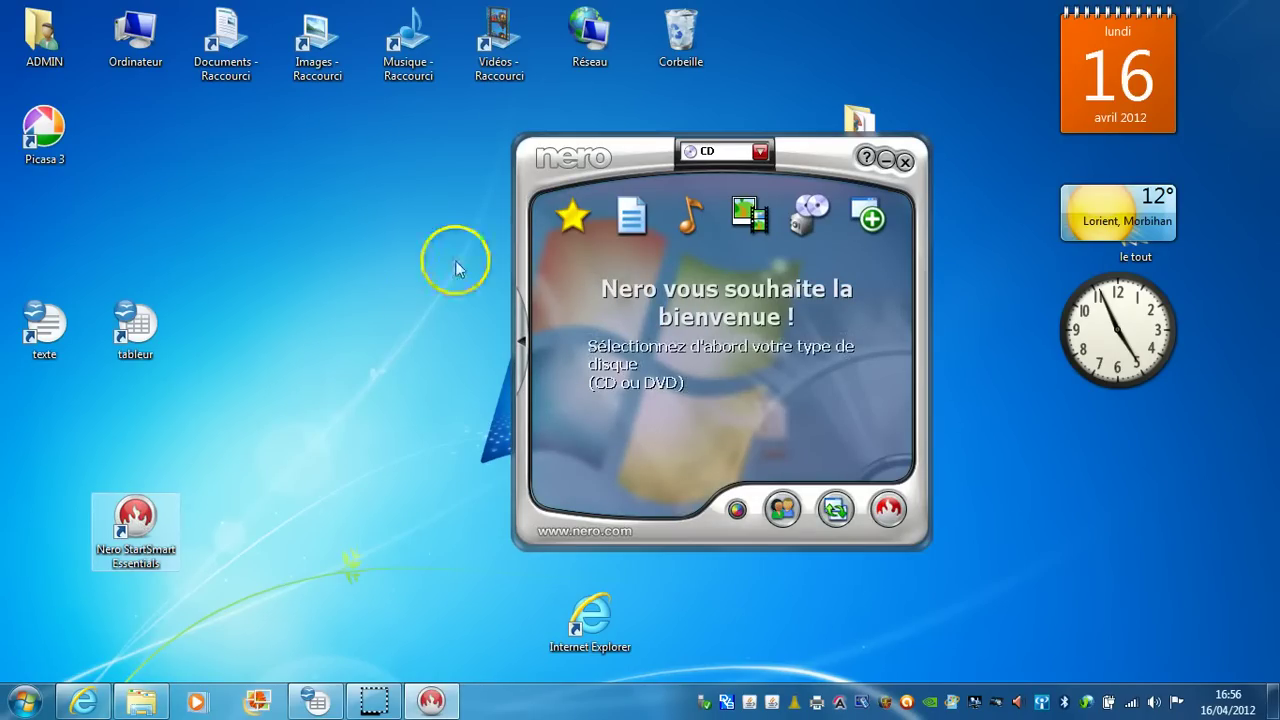
pyautogui.moveTo(571, 206)
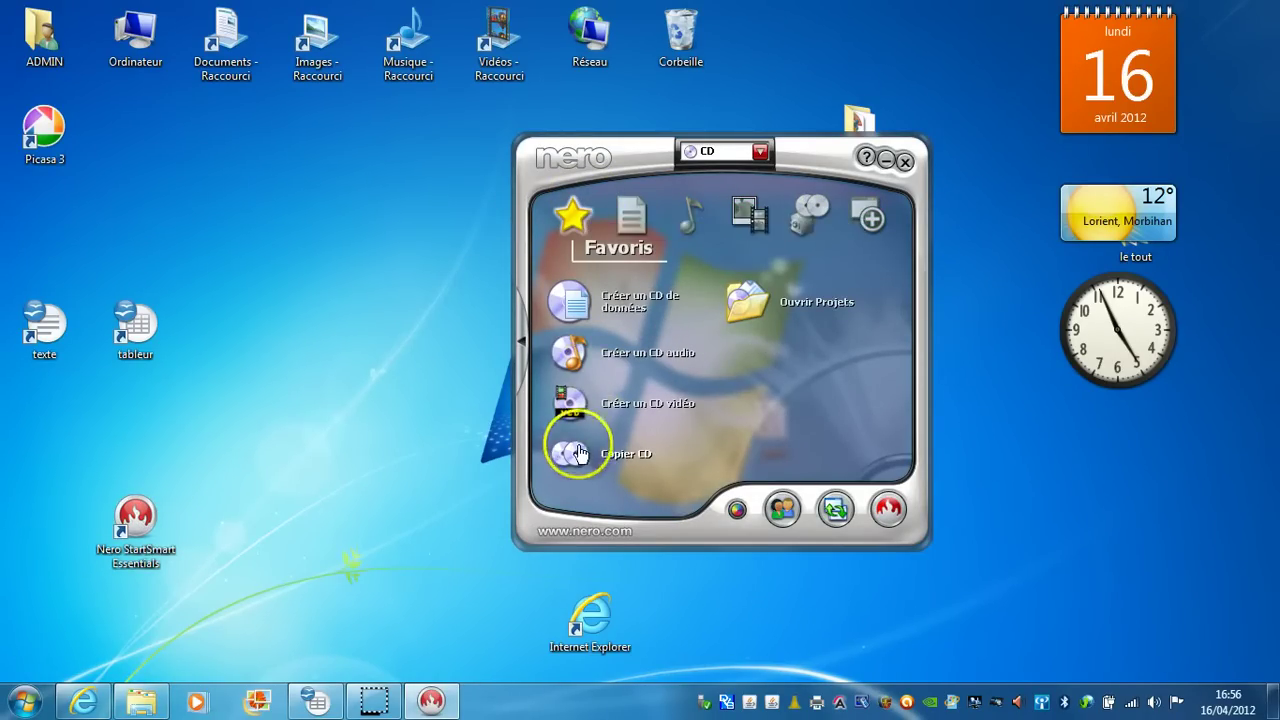
pyautogui.click(574, 455)
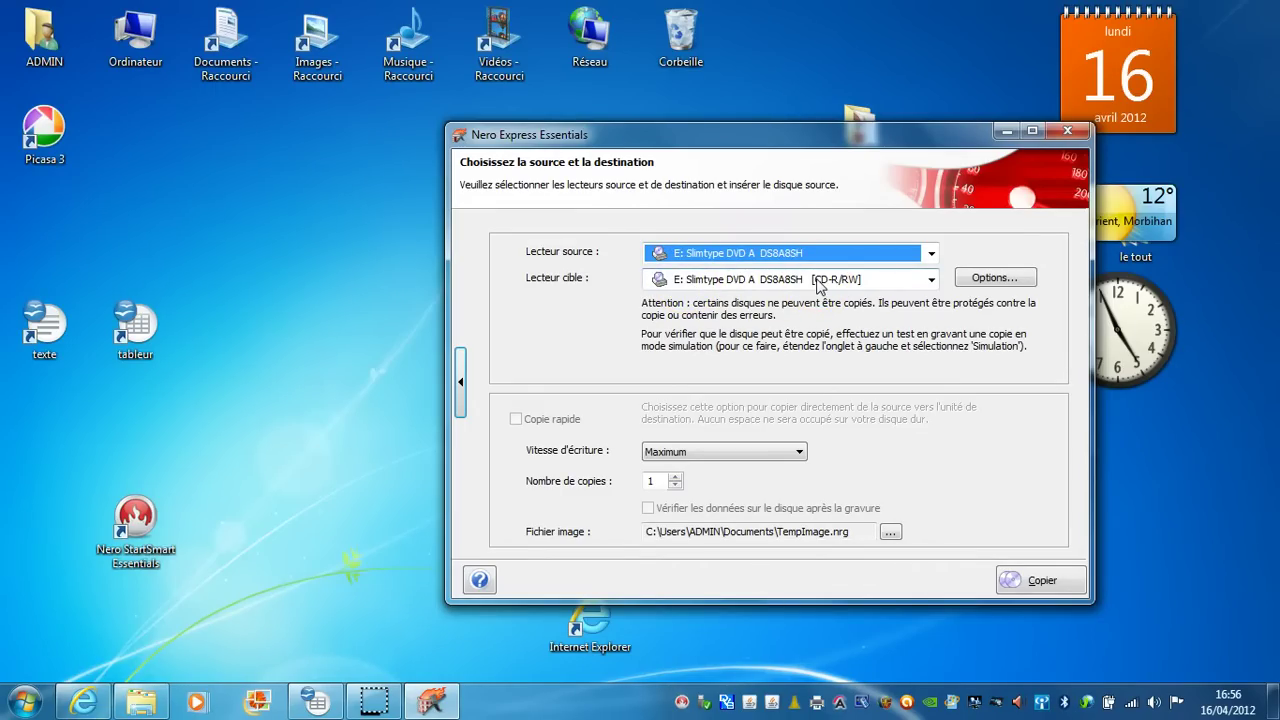
# - Set the write speed to 8x (1 200 Ko/s) and start copying the CD
pyautogui.click(800, 452)
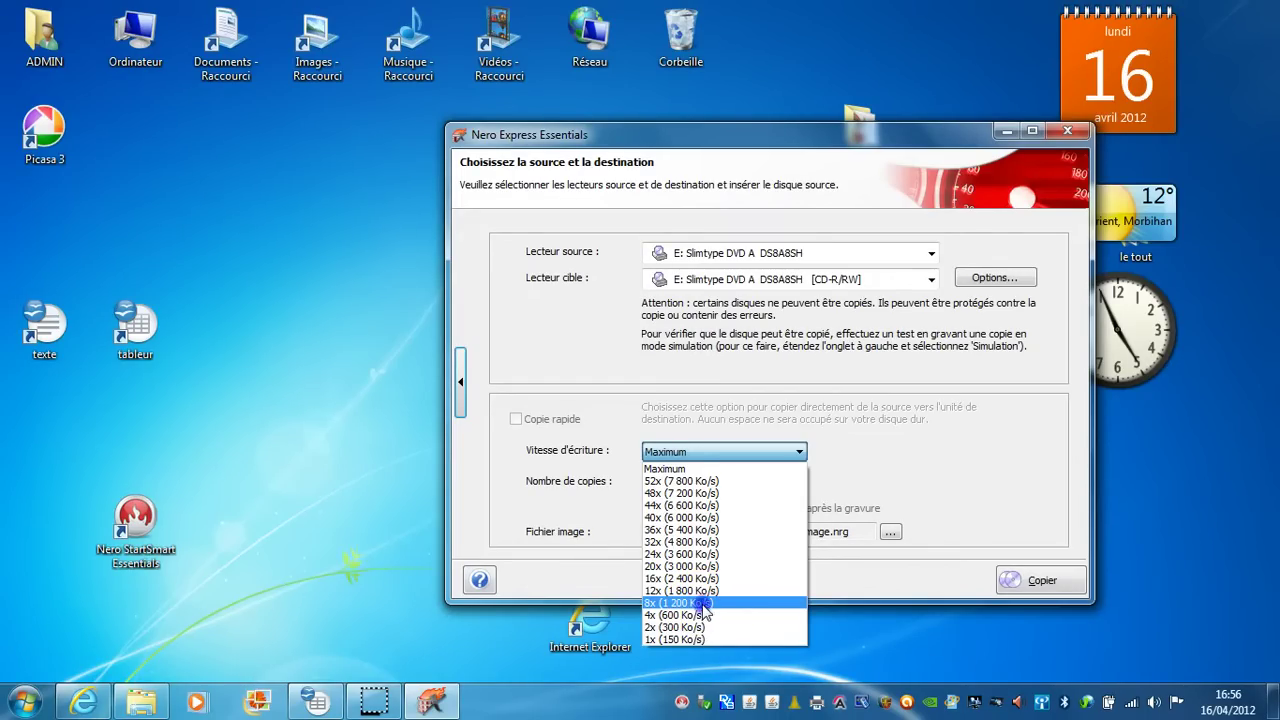
pyautogui.click(704, 603)
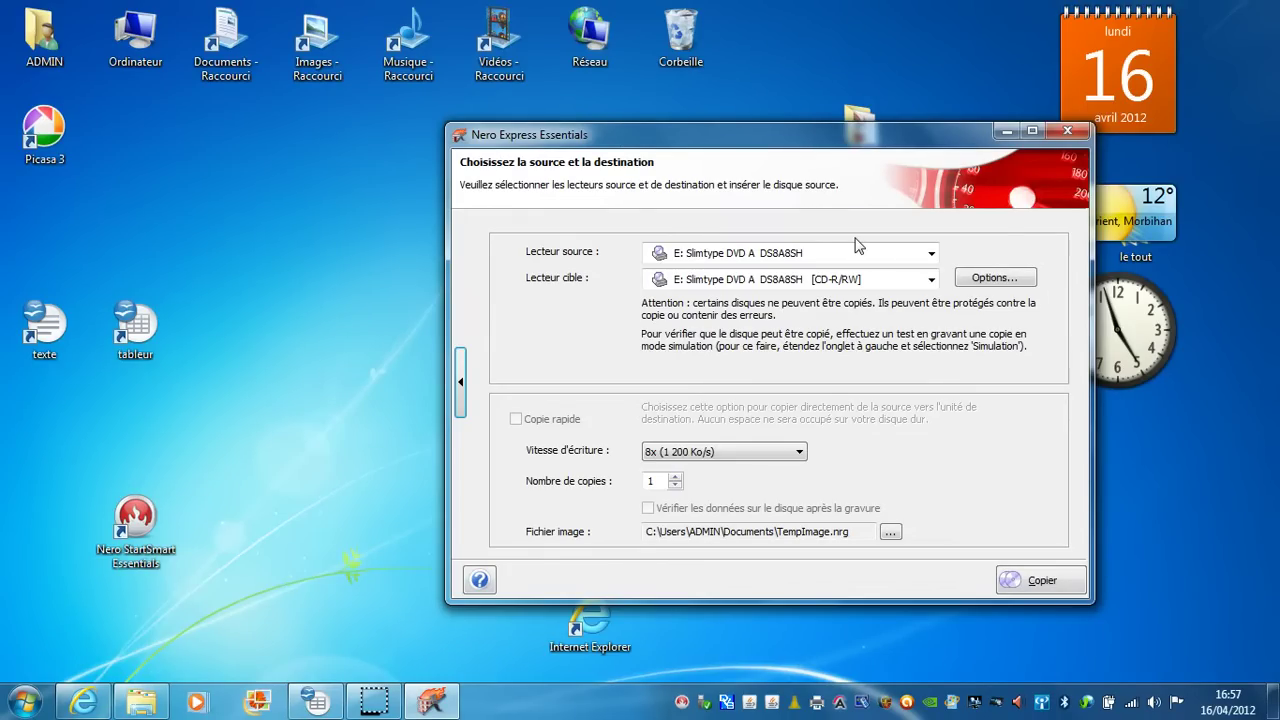
pyautogui.click(1022, 590)
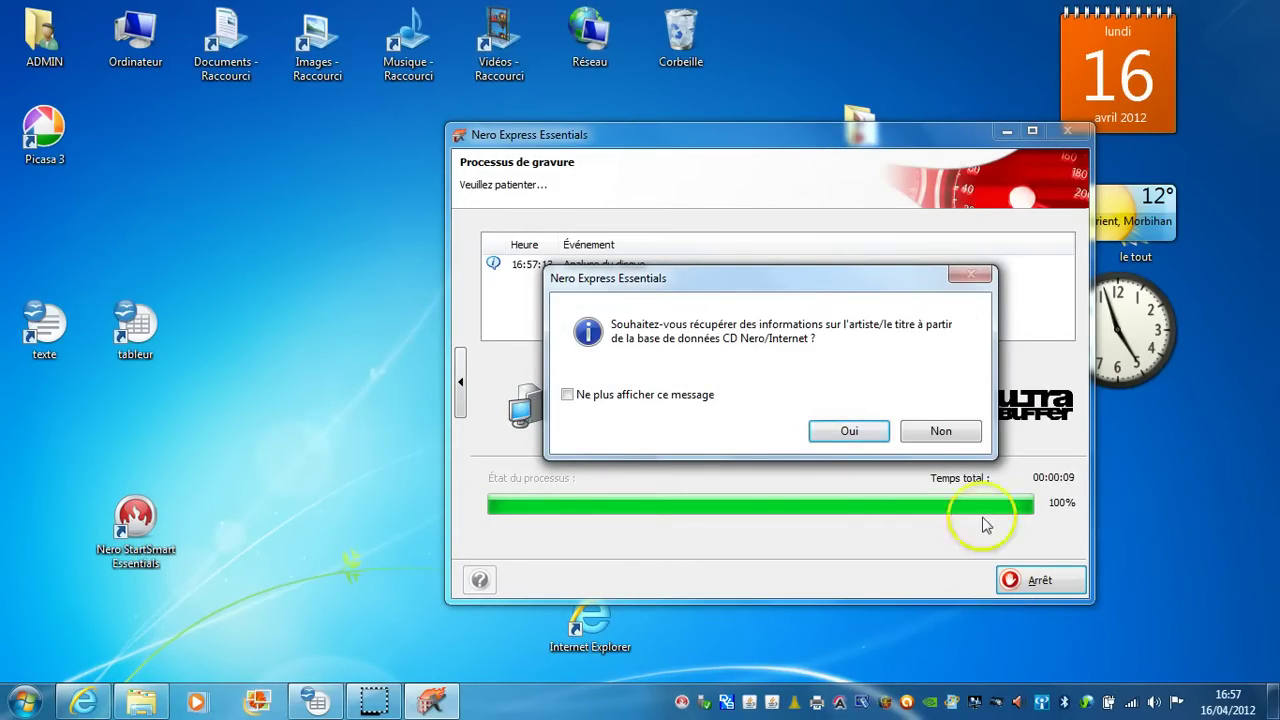
# - Request artist and title information from the CD database, and close the database dialog without selecting an entry
pyautogui.click(845, 432)
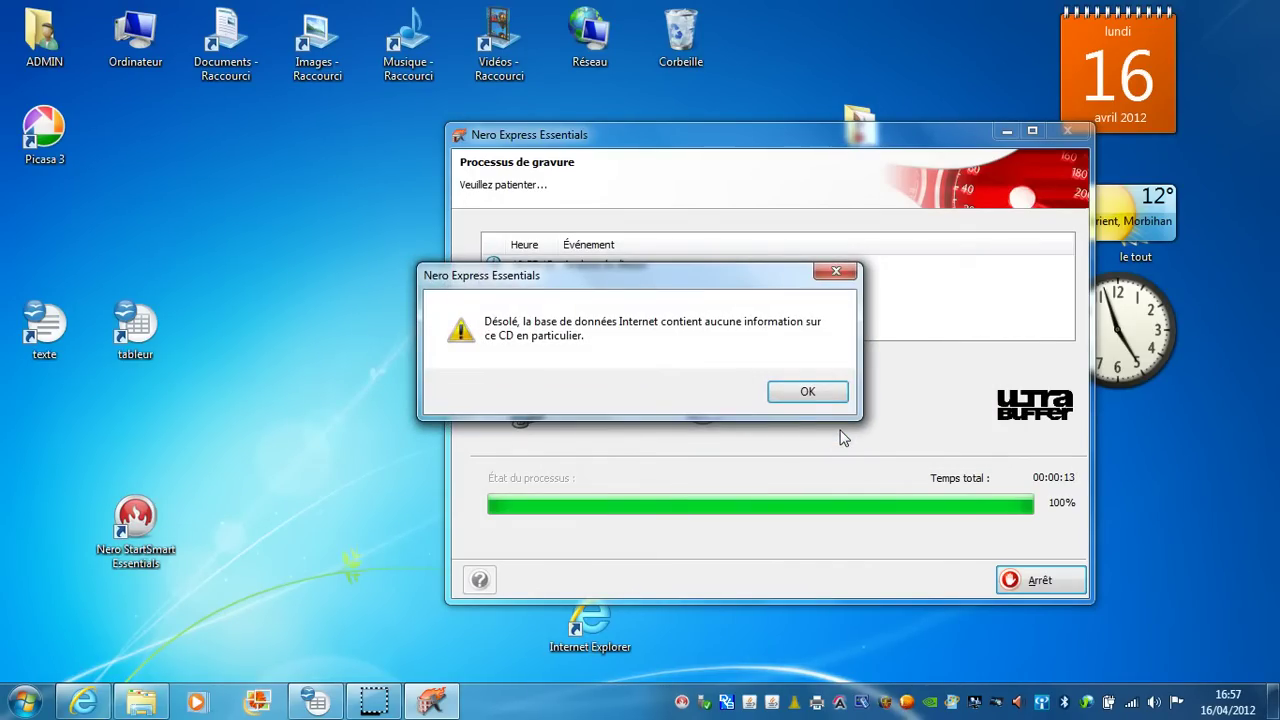
pyautogui.click(814, 393)
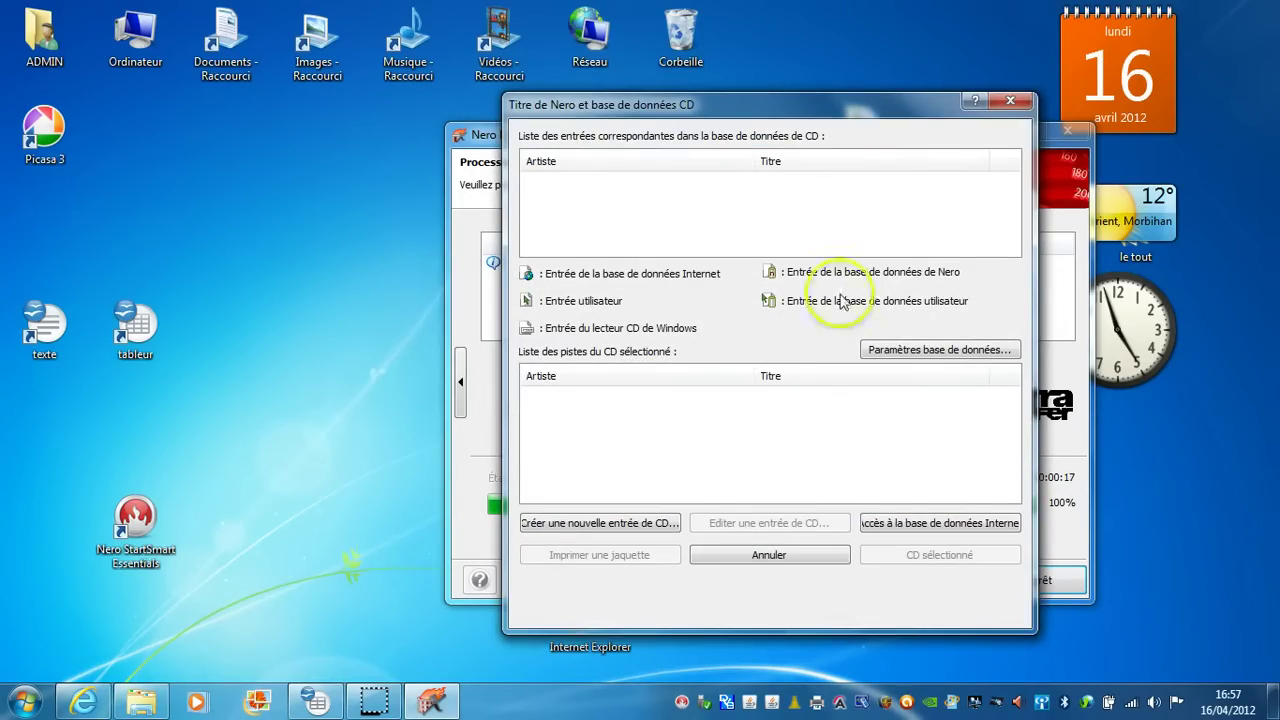
pyautogui.click(1011, 100)
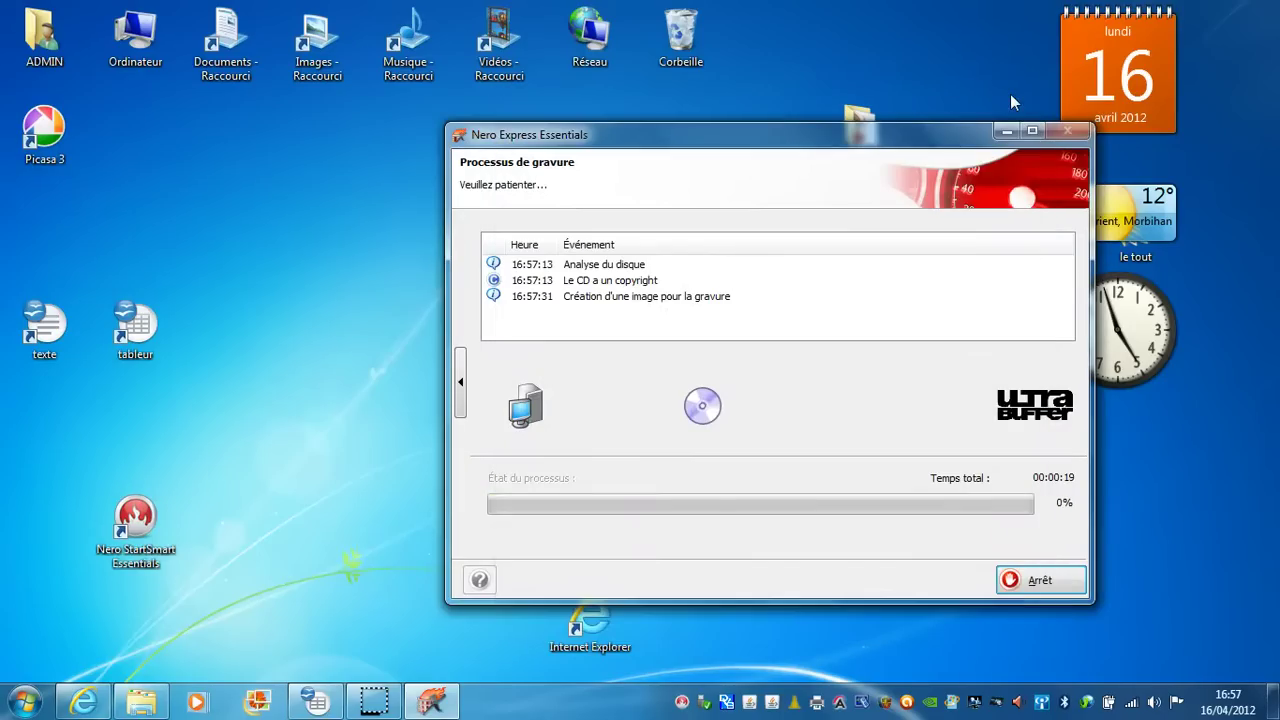